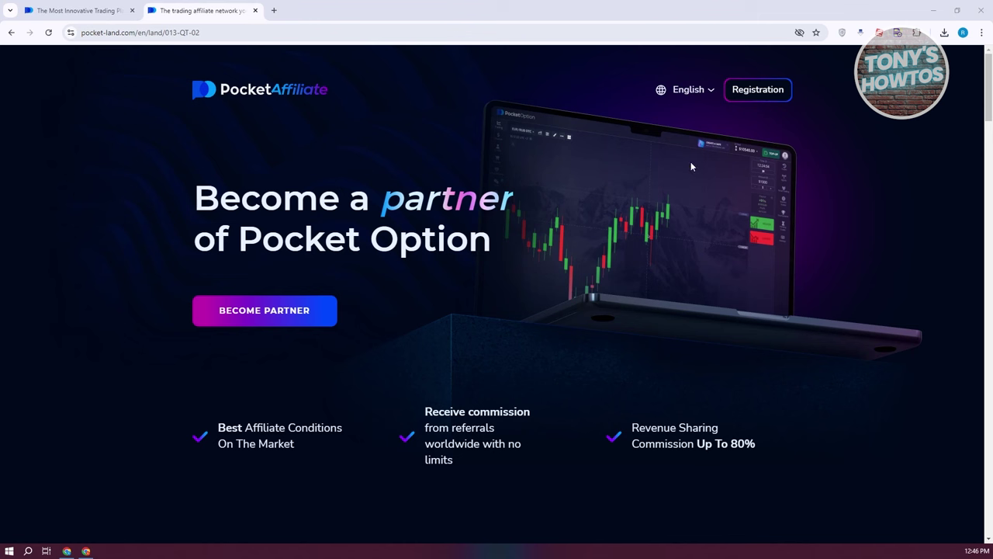
# - Go from the Pocket Option homepage back to the affiliate program page and sign up via BECOME PARTNER
pyautogui.click(53, 8)
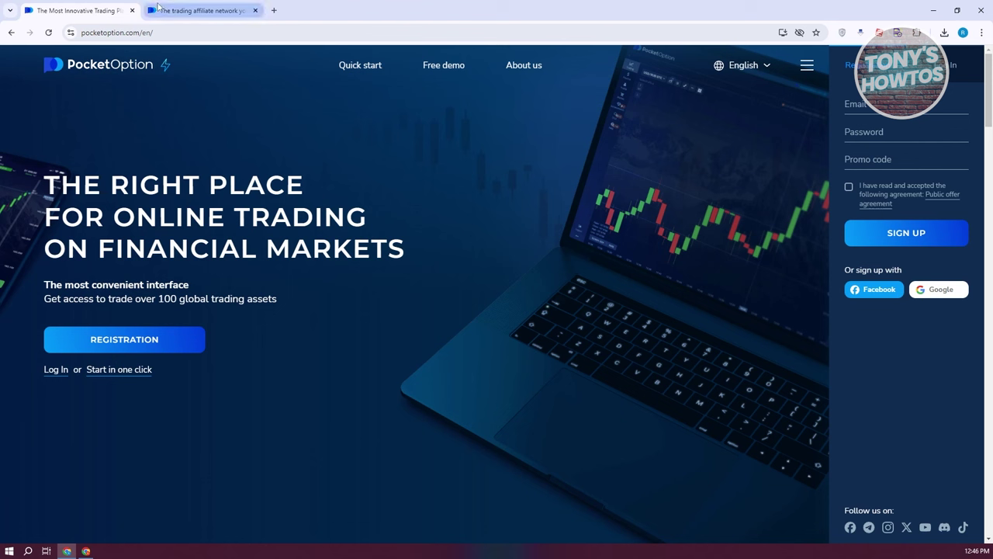
pyautogui.click(194, 14)
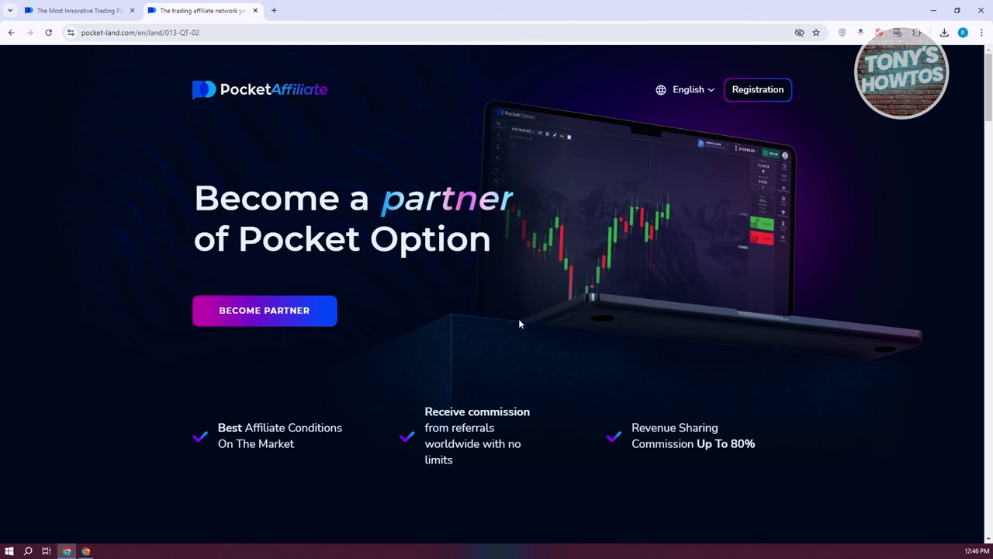
pyautogui.click(299, 320)
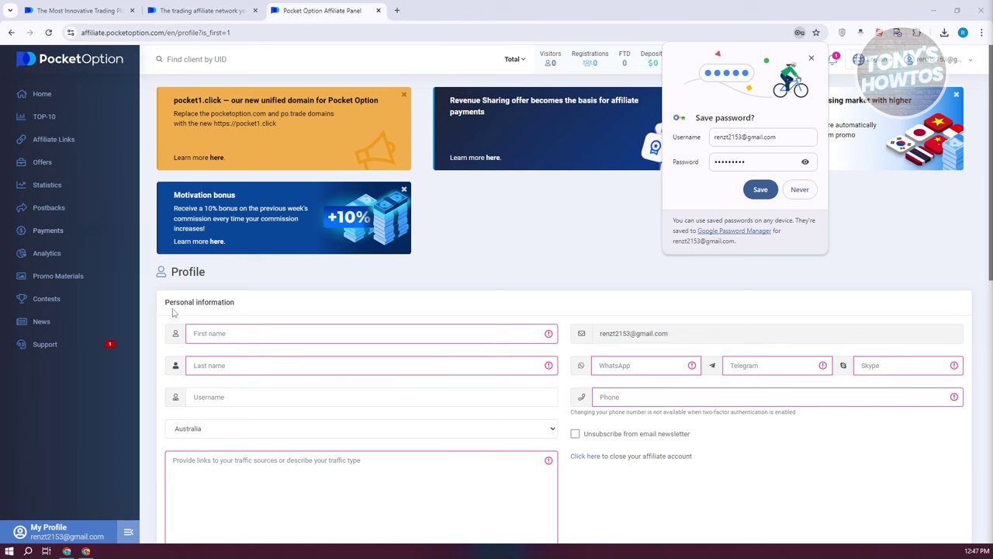
# - Look over the WhatsApp, Telegram, Skype and Phone contact fields on the profile page
pyautogui.scroll(-1, 462, 380)
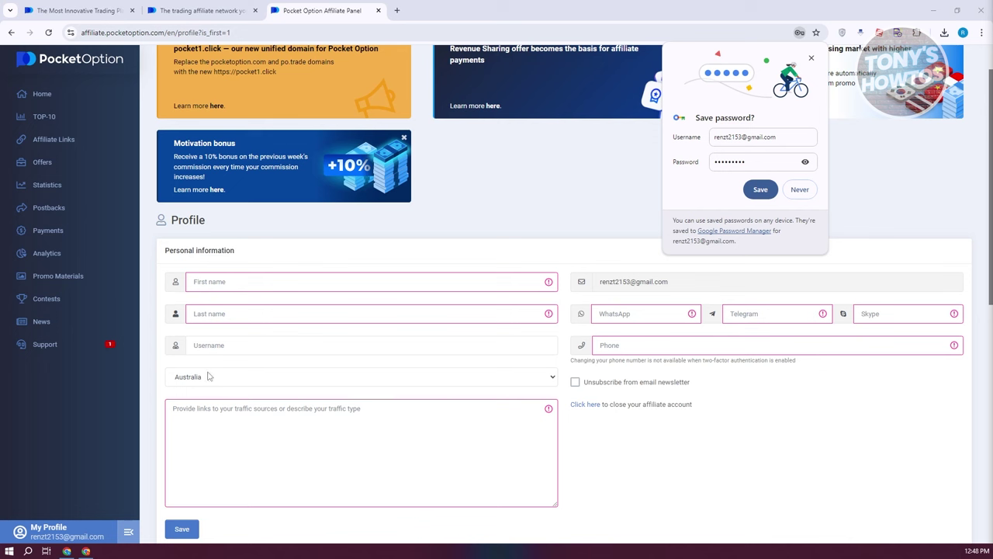
pyautogui.click(666, 314)
pyautogui.press('Tab')
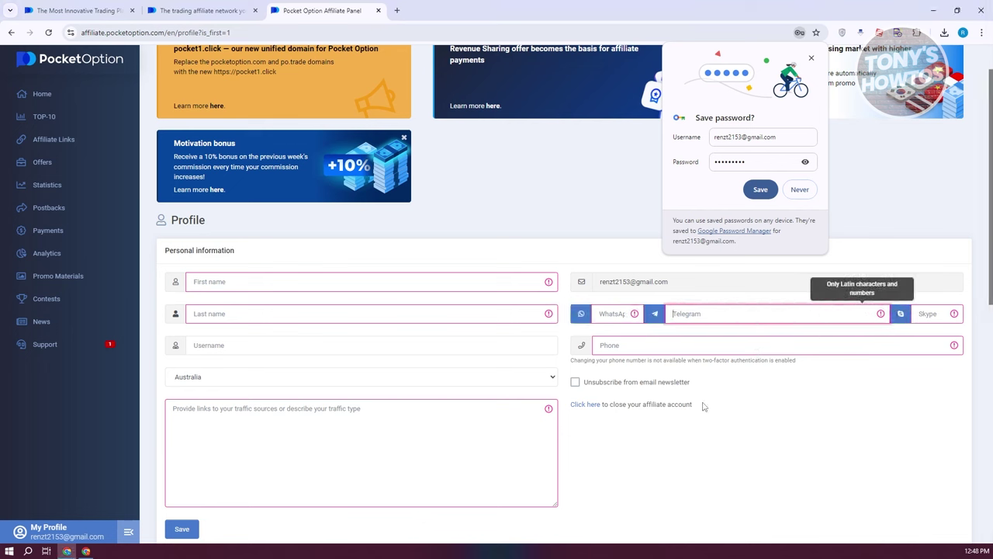
pyautogui.click(925, 315)
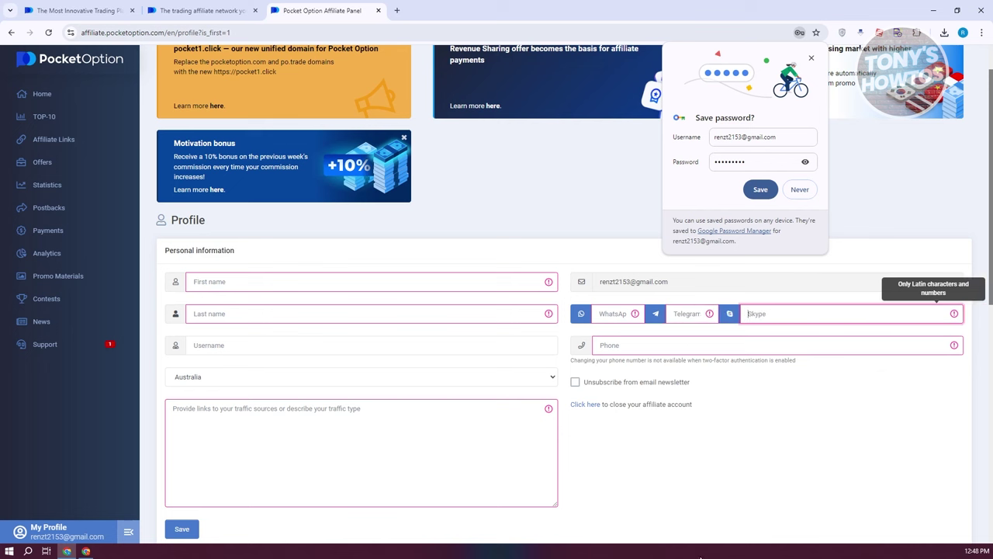
pyautogui.click(672, 343)
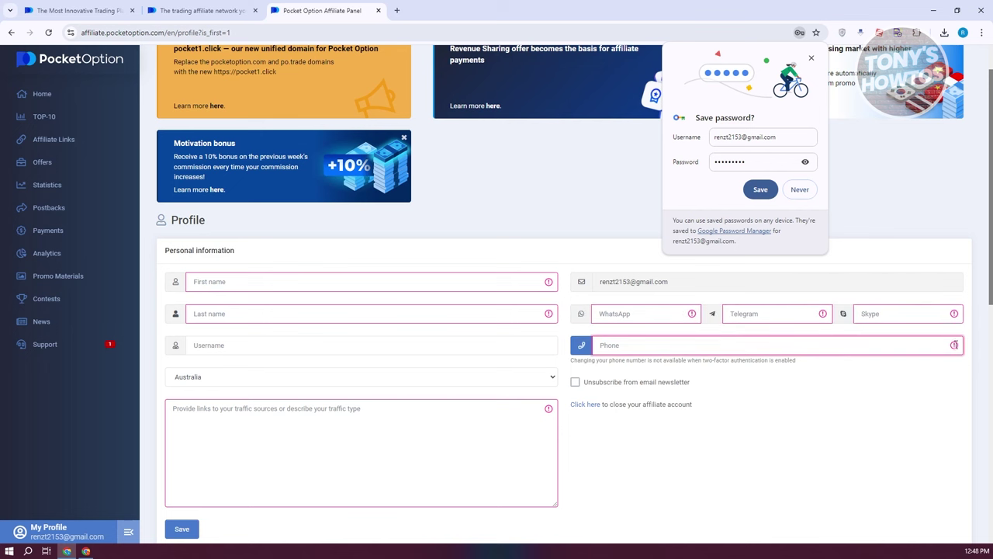
# - Close the save-password popup, review the 2FA and Login history sections, then open TOP-10
pyautogui.click(811, 58)
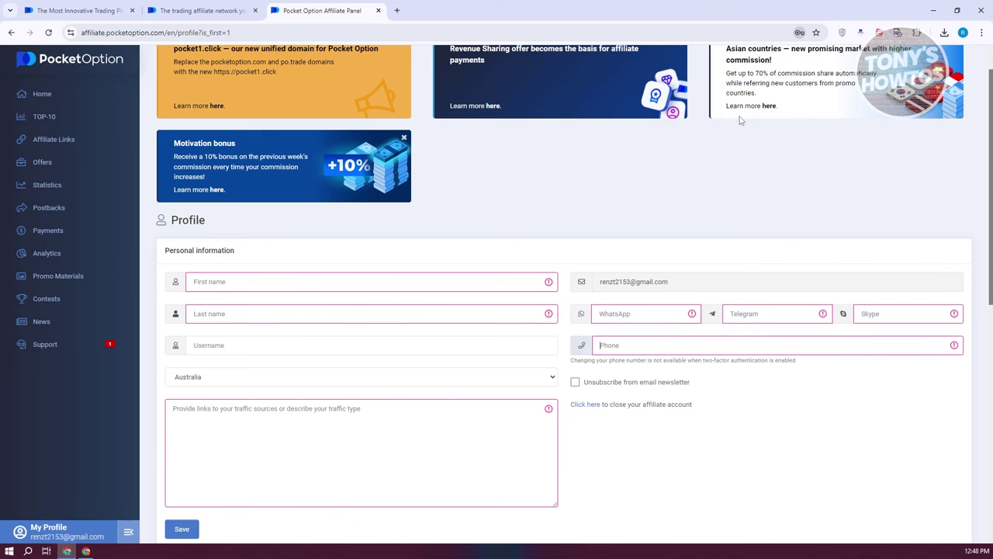
pyautogui.scroll(-4, 501, 437)
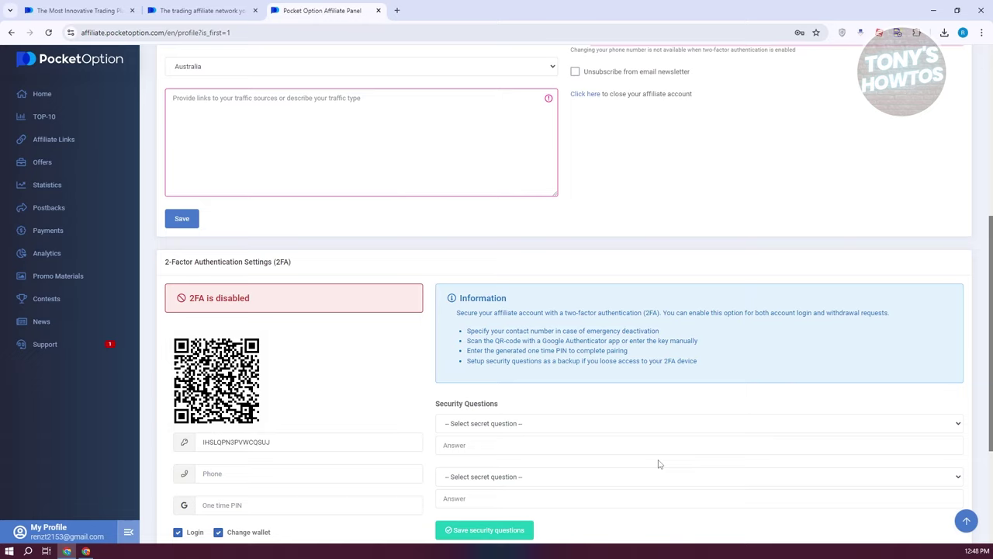
pyautogui.scroll(-1, 658, 464)
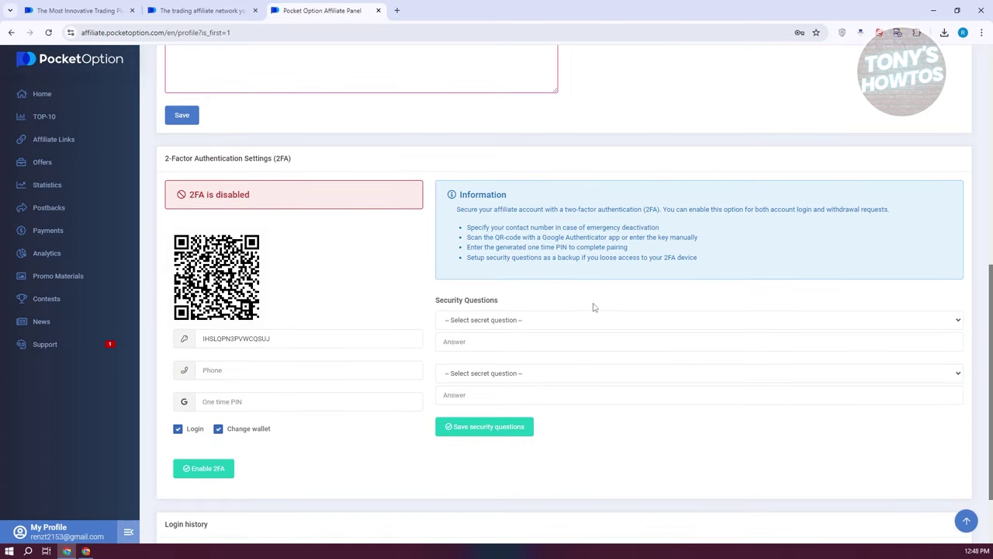
pyautogui.scroll(-1, 601, 310)
pyautogui.scroll(2, 860, 399)
pyautogui.scroll(-2, 860, 399)
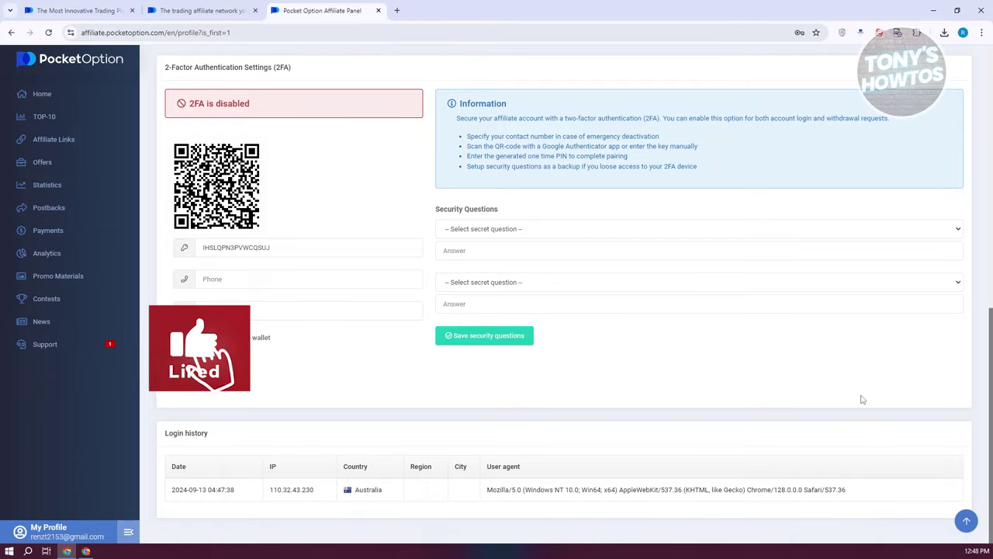
pyautogui.scroll(7, 842, 419)
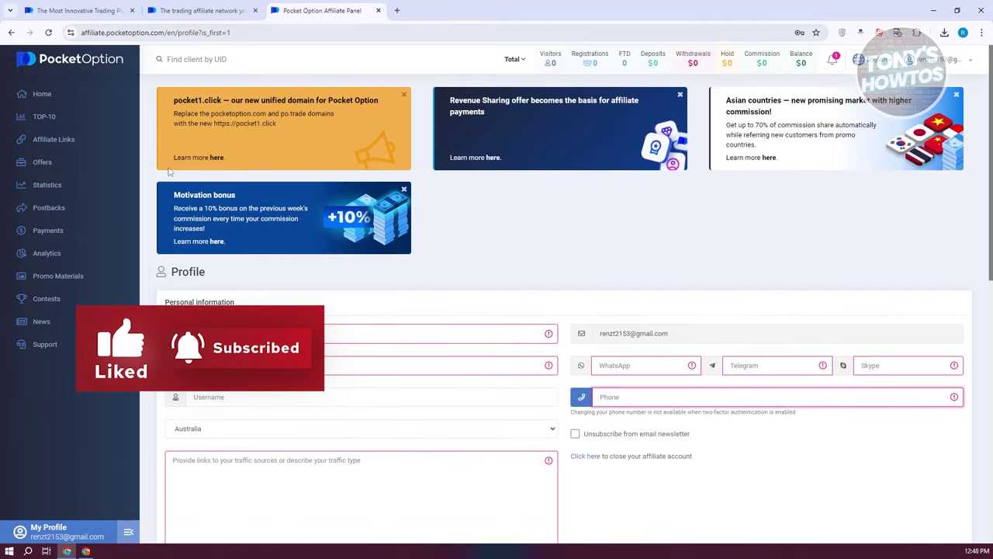
pyautogui.click(44, 117)
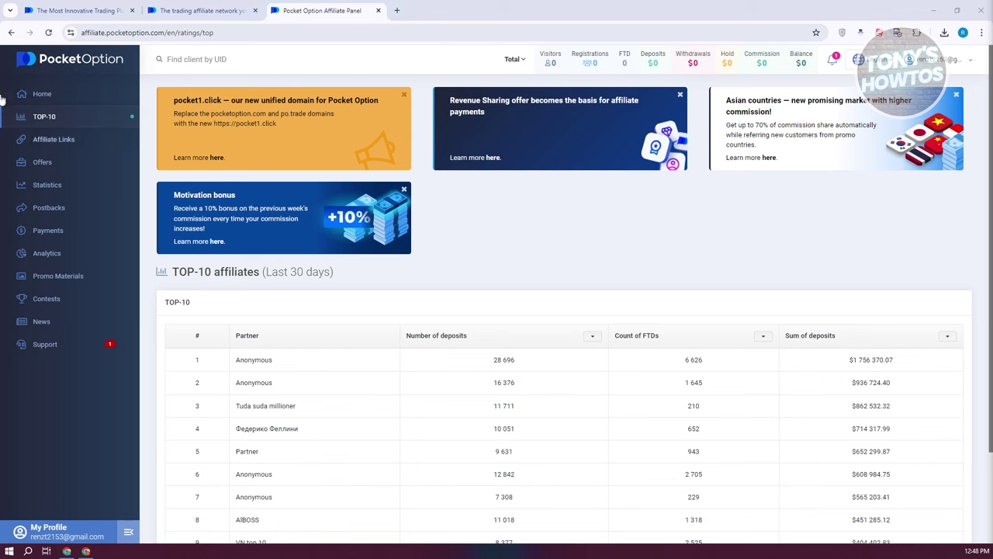
# - View the Home dashboard, toggling its chart between Registrations and Visitors, then return to TOP-10
pyautogui.click(55, 100)
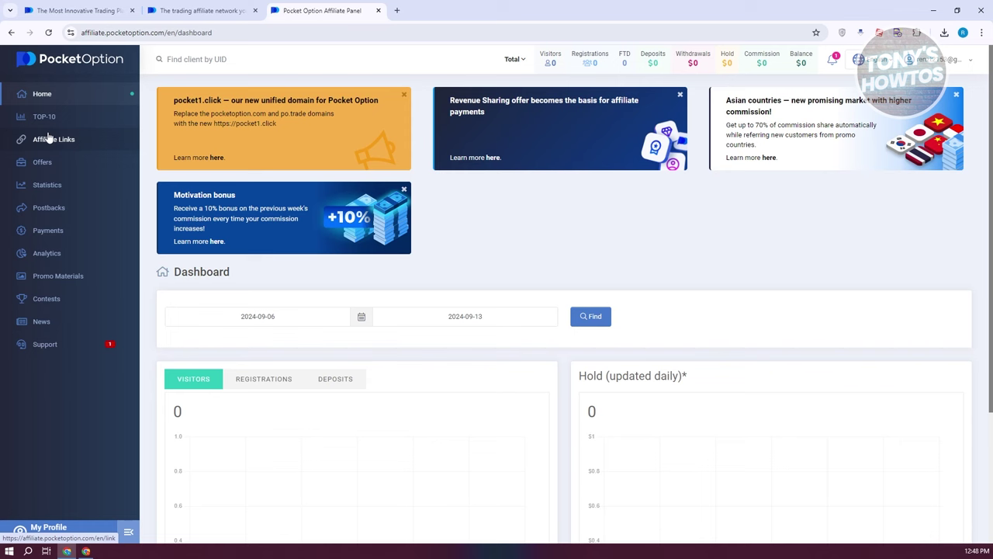
pyautogui.scroll(-3, 541, 379)
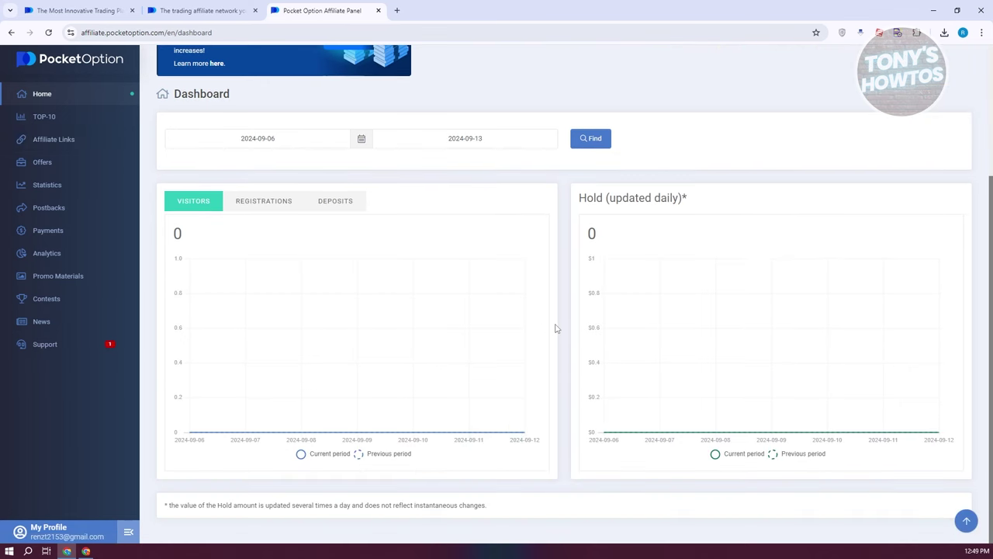
pyautogui.scroll(2, 543, 336)
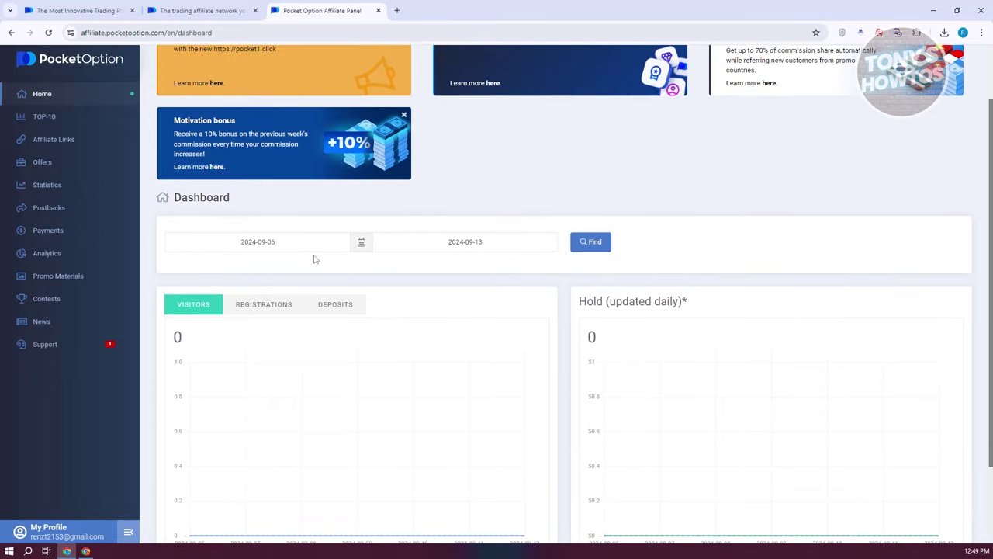
pyautogui.click(281, 315)
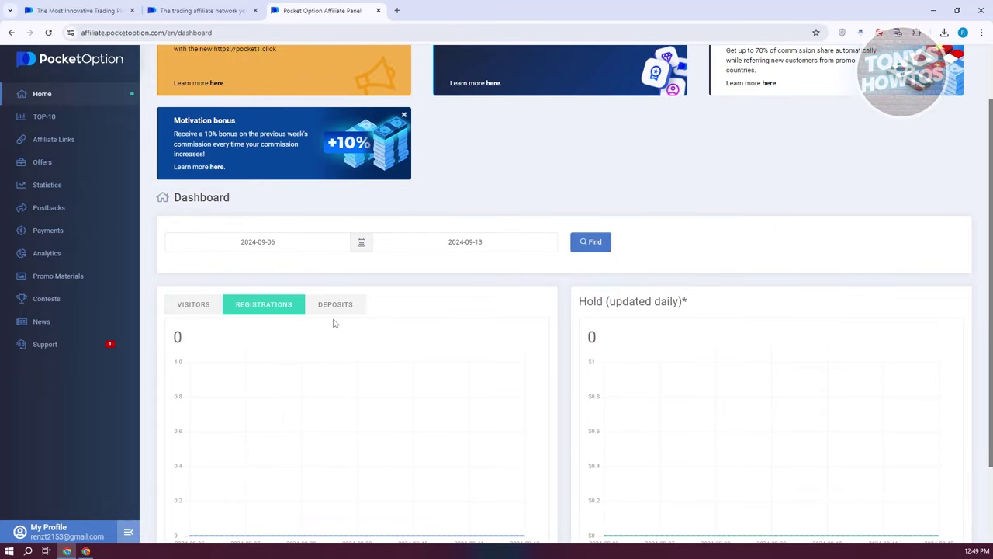
pyautogui.click(213, 307)
pyautogui.scroll(2, 310, 319)
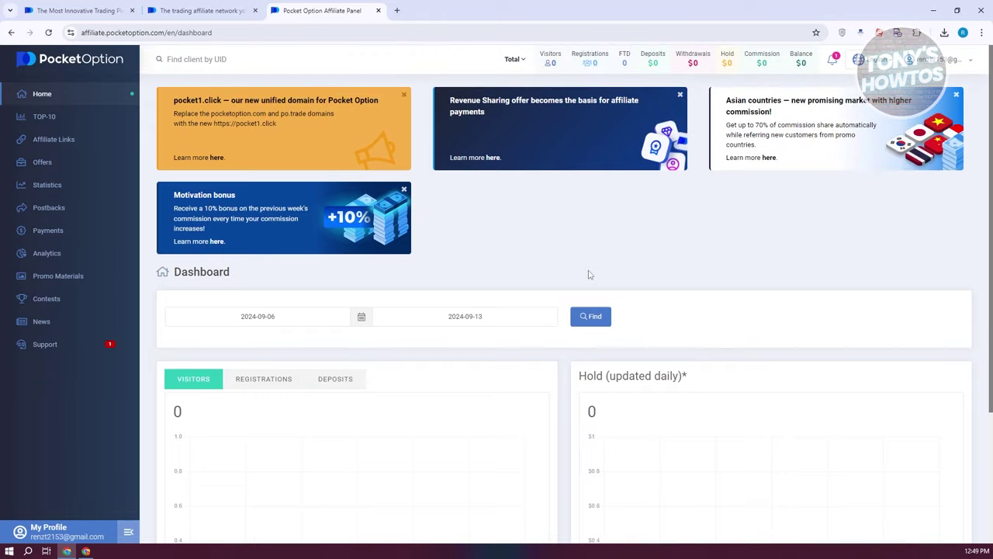
pyautogui.click(35, 115)
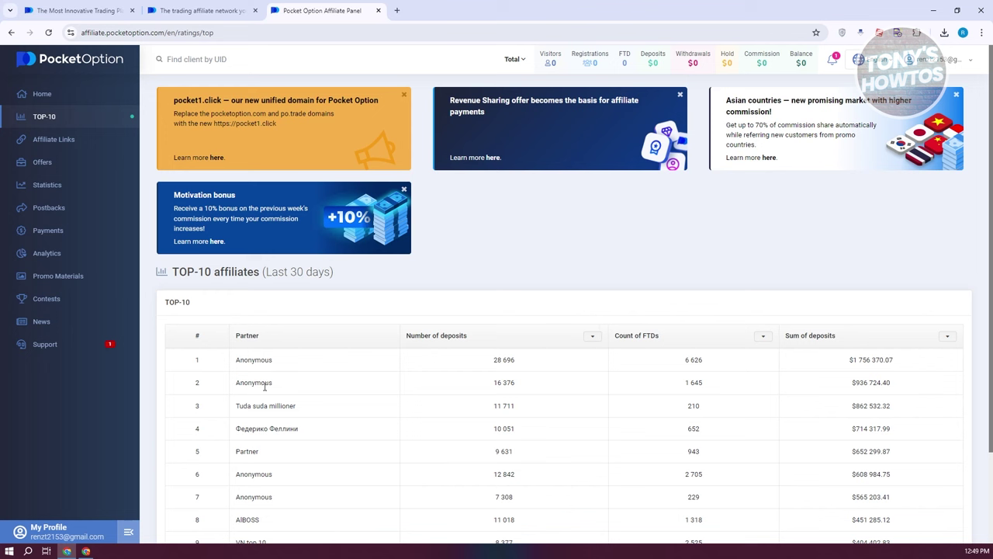
# - Highlight the top partner's 28 696 deposits, 6 626 FTDs and deposit sum, then open Affiliate Links
pyautogui.moveTo(238, 360); pyautogui.dragTo(311, 373)
pyautogui.click(480, 364)
pyautogui.moveTo(481, 364); pyautogui.dragTo(545, 362)
pyautogui.moveTo(686, 362); pyautogui.dragTo(718, 363)
pyautogui.moveTo(851, 361); pyautogui.dragTo(918, 367)
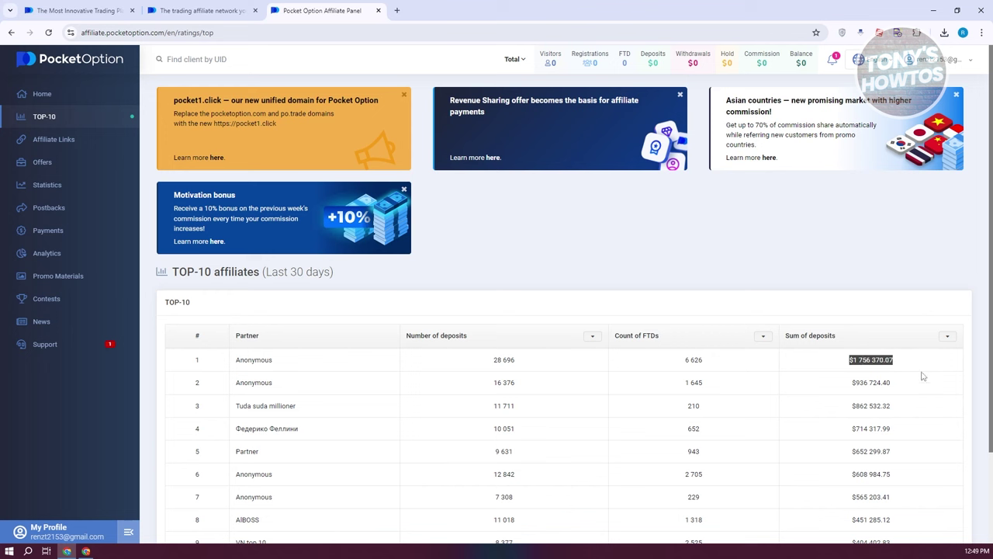
pyautogui.click(715, 283)
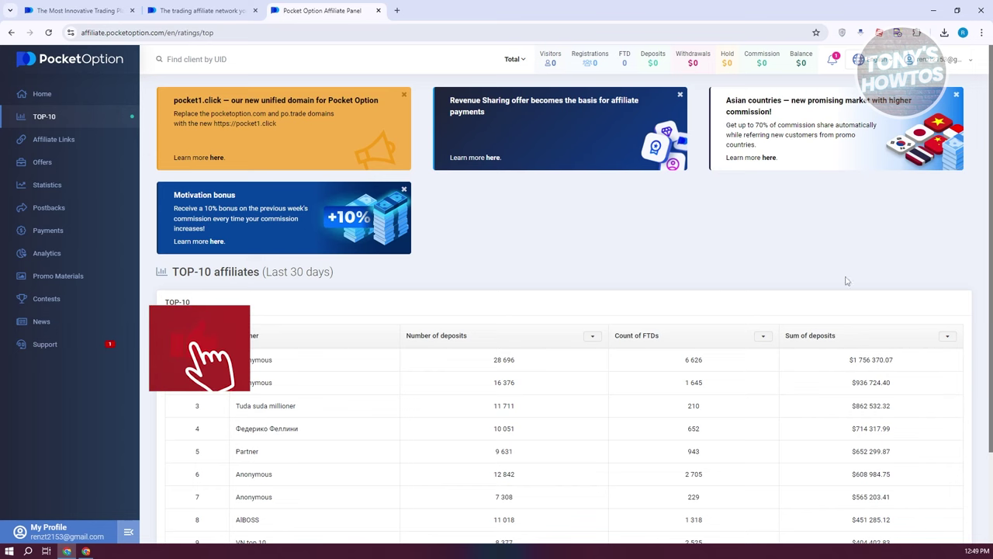
pyautogui.scroll(-2, 663, 244)
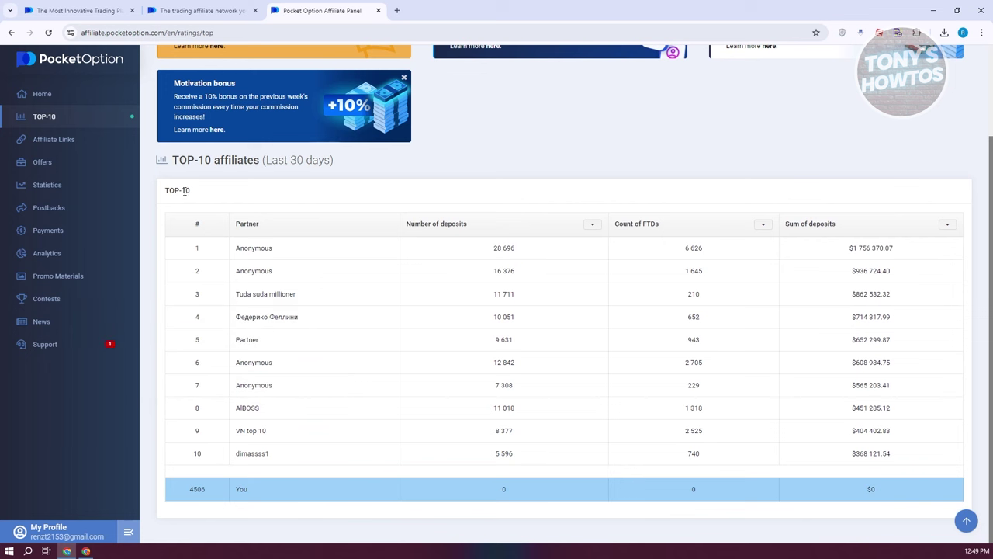
pyautogui.click(77, 144)
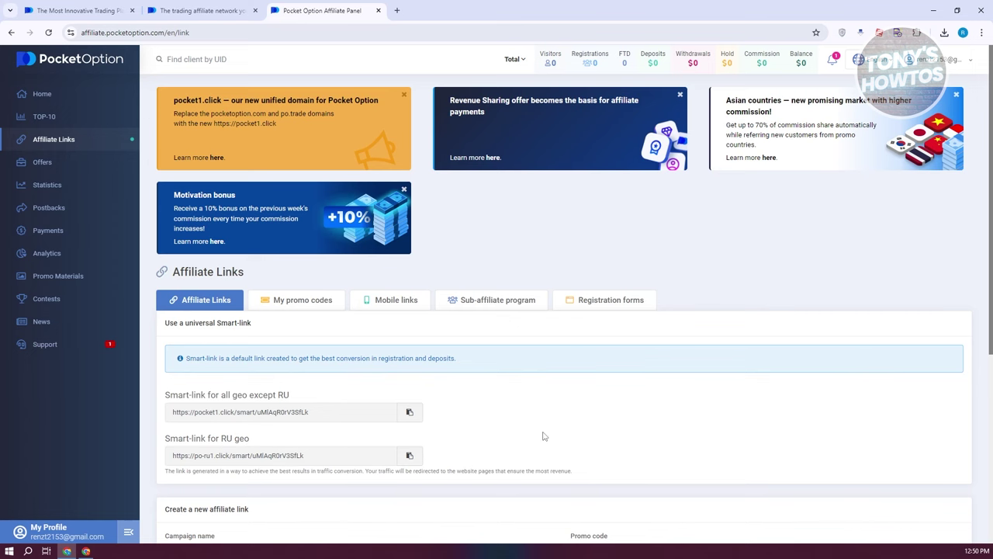
# - Copy the URL from the 'Smart-link for RU geo' field to the clipboard
pyautogui.scroll(-3, 482, 335)
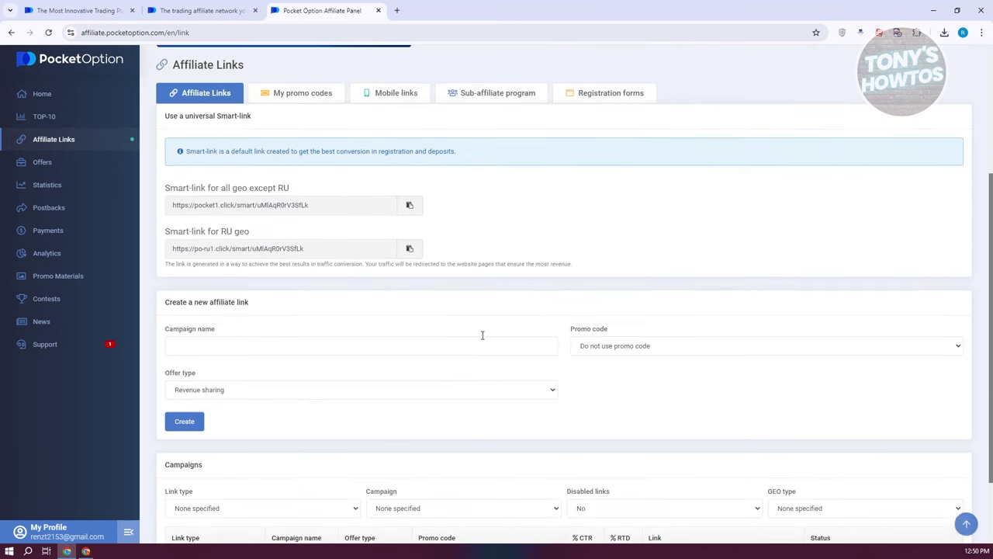
pyautogui.click(409, 249)
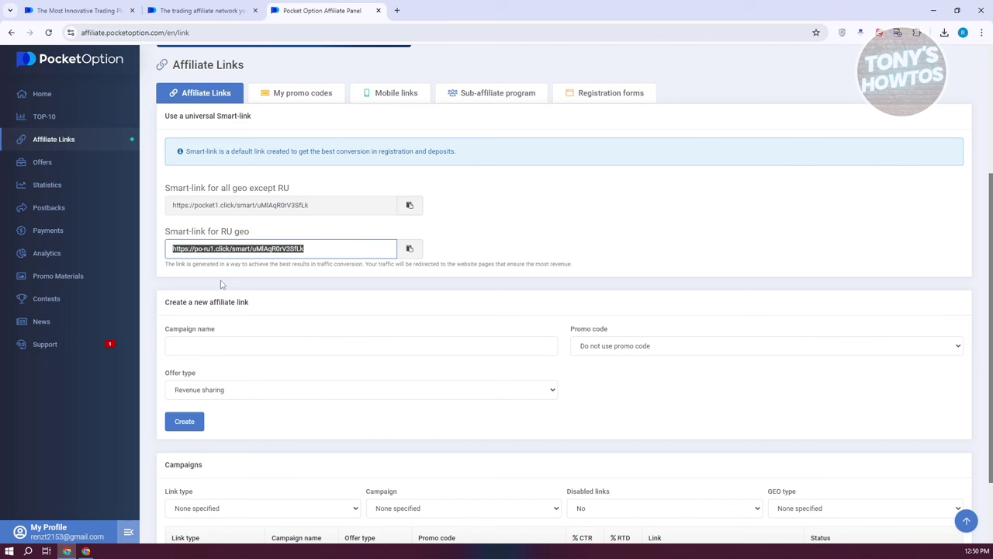
# - Create a Revenue sharing affiliate link for campaign RENZICAMPIGN with promo code 50START
pyautogui.click(278, 349)
pyautogui.write('RENZ')
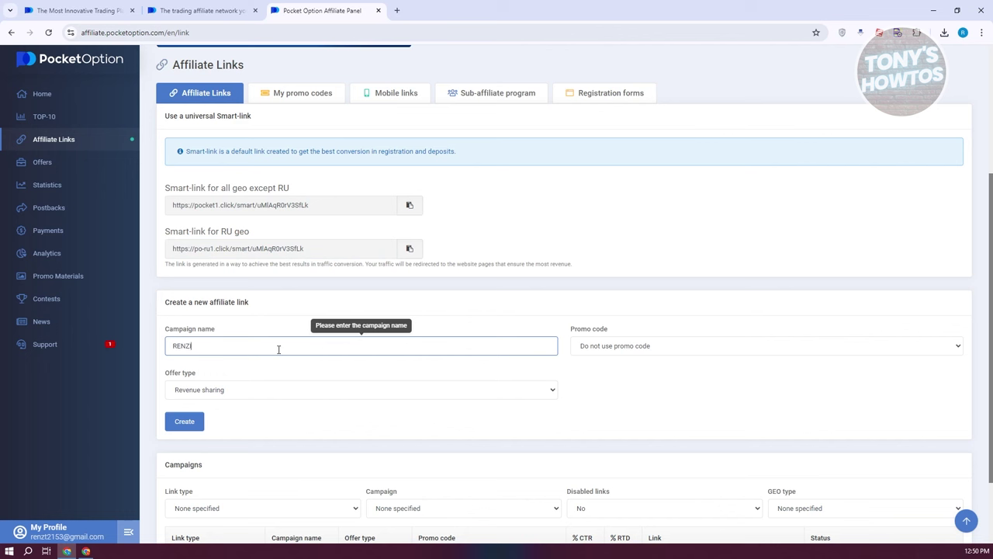
pyautogui.write('ICAP')
pyautogui.press('Left')
pyautogui.press('Left')
pyautogui.press('Left')
pyautogui.press('Left')
pyautogui.write('M')
pyautogui.click(631, 346)
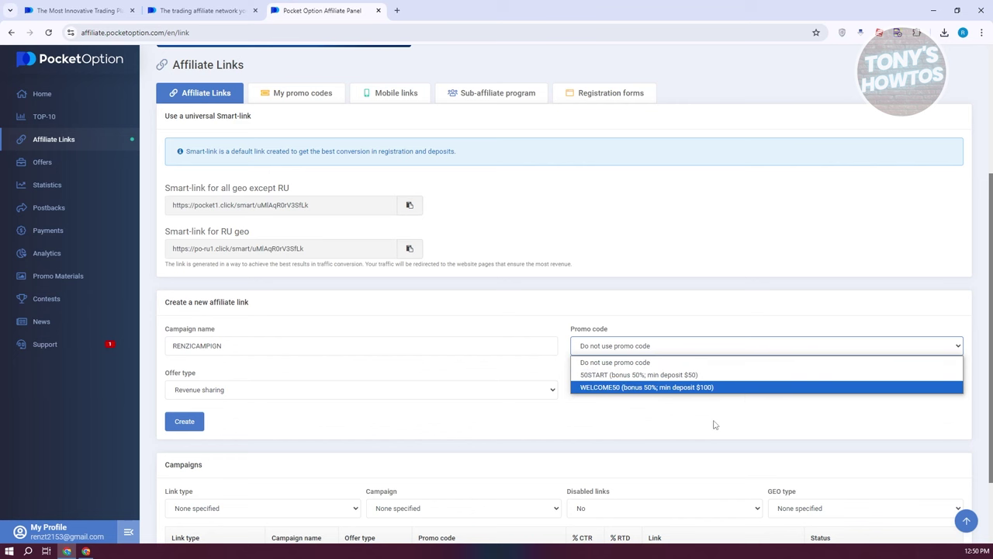
pyautogui.click(644, 376)
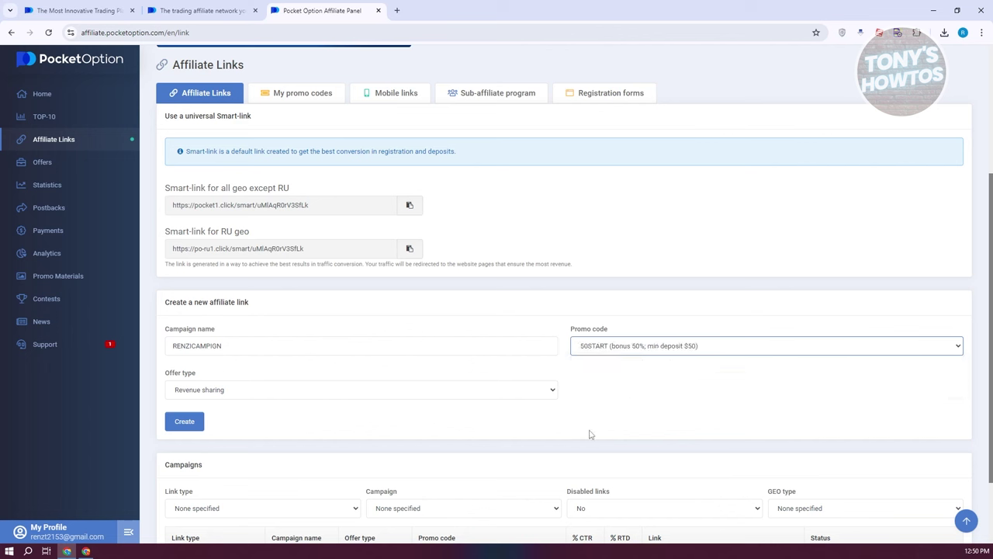
pyautogui.click(525, 396)
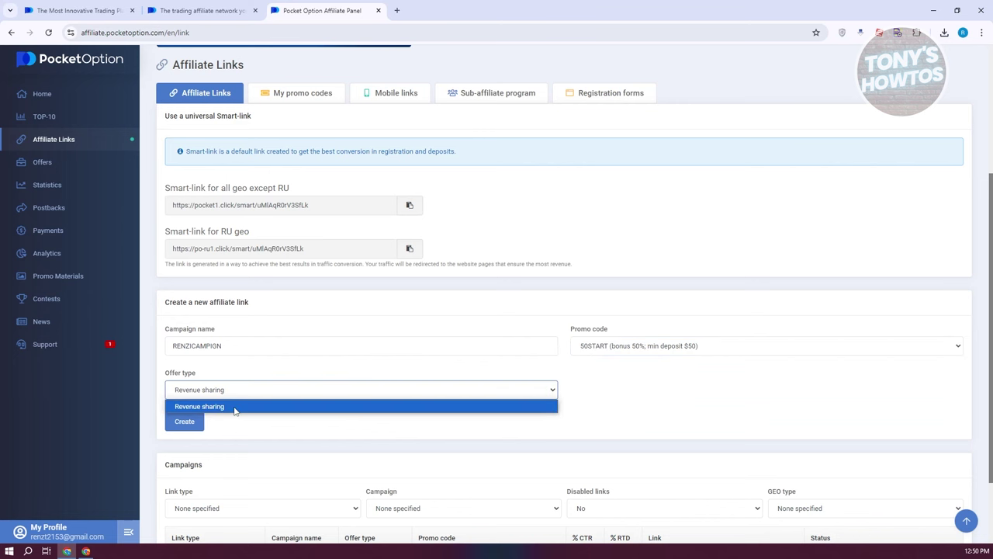
pyautogui.click(267, 409)
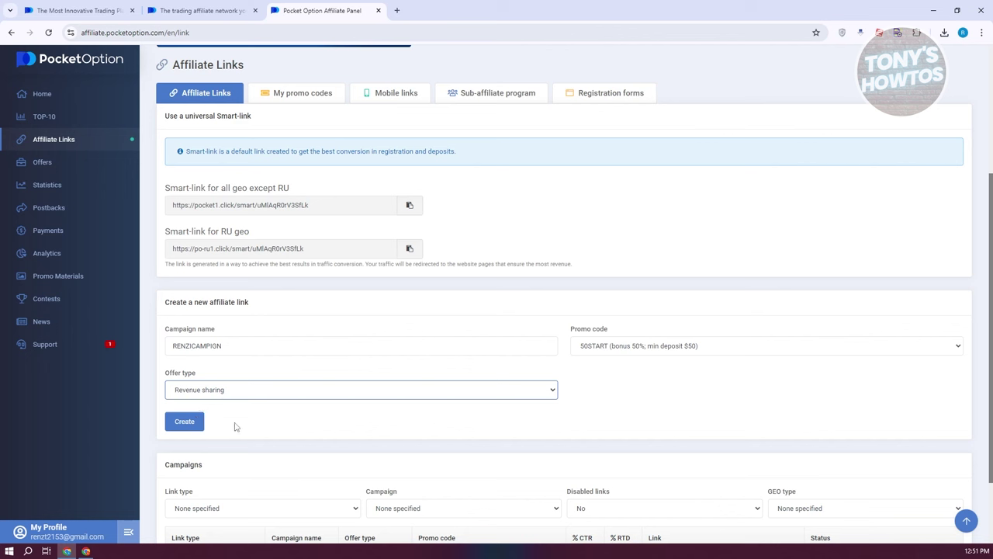
pyautogui.click(186, 423)
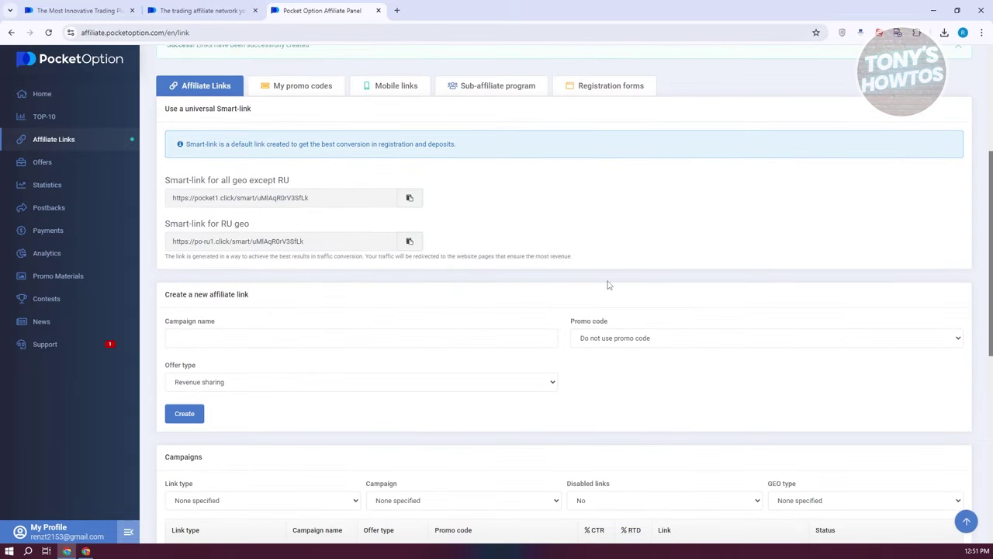
# - Scroll through the Campaigns table to inspect the new renzicampign links, then back to the top
pyautogui.scroll(-3, 608, 285)
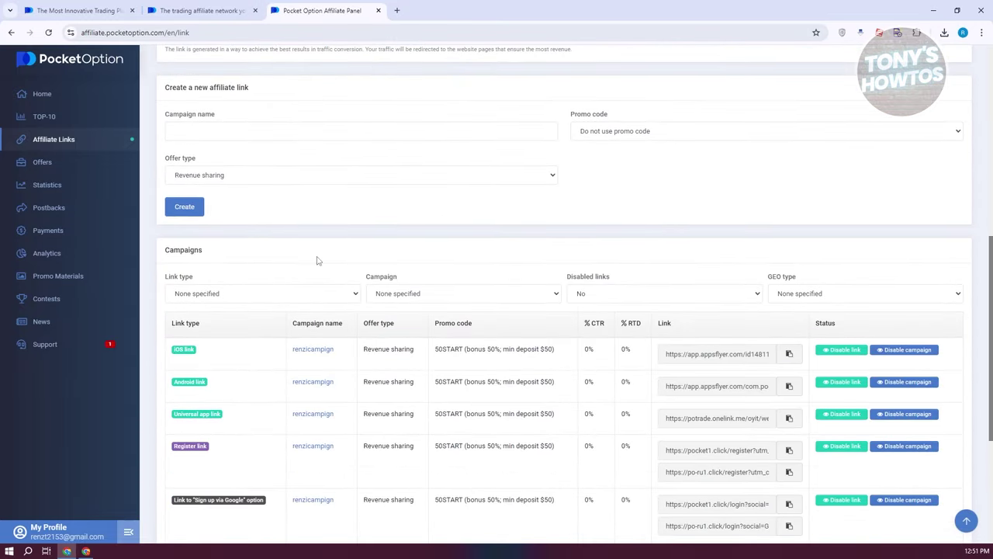
pyautogui.scroll(-2, 333, 240)
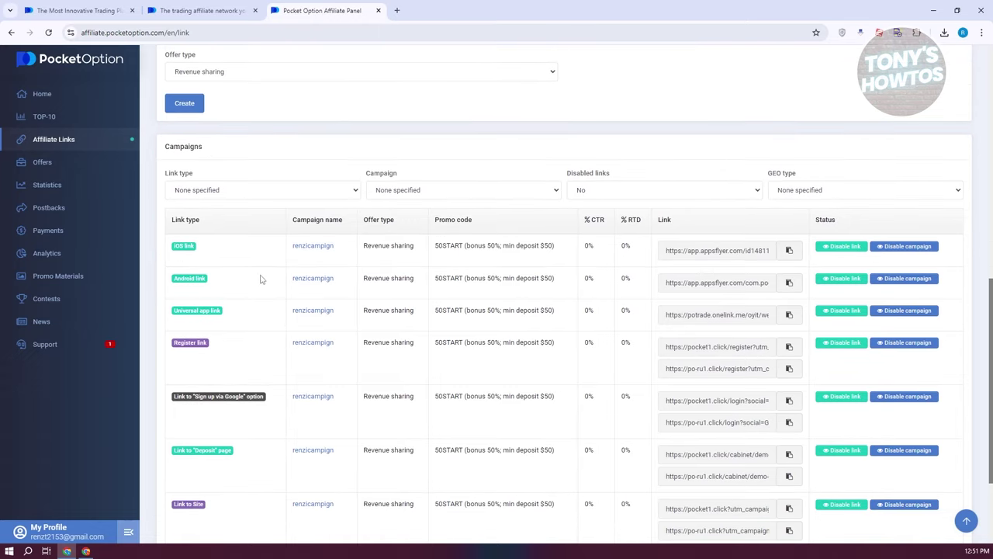
pyautogui.scroll(1, 260, 252)
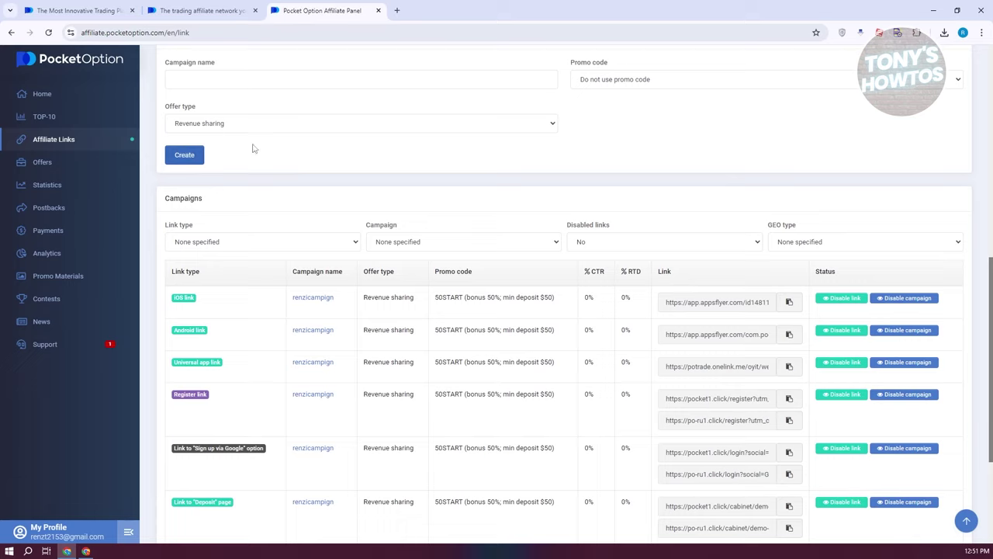
pyautogui.scroll(1, 264, 140)
pyautogui.scroll(-2, 279, 131)
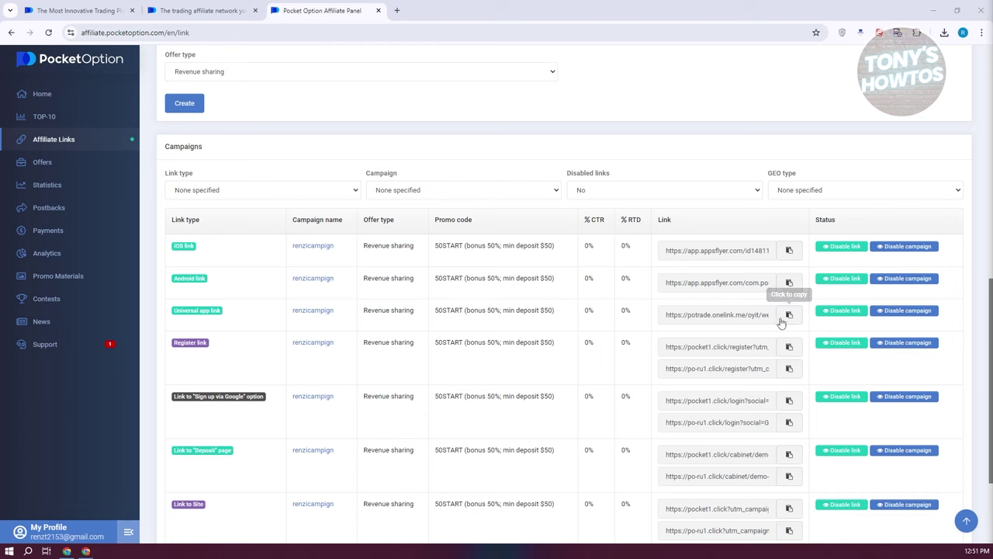
pyautogui.scroll(-2, 357, 368)
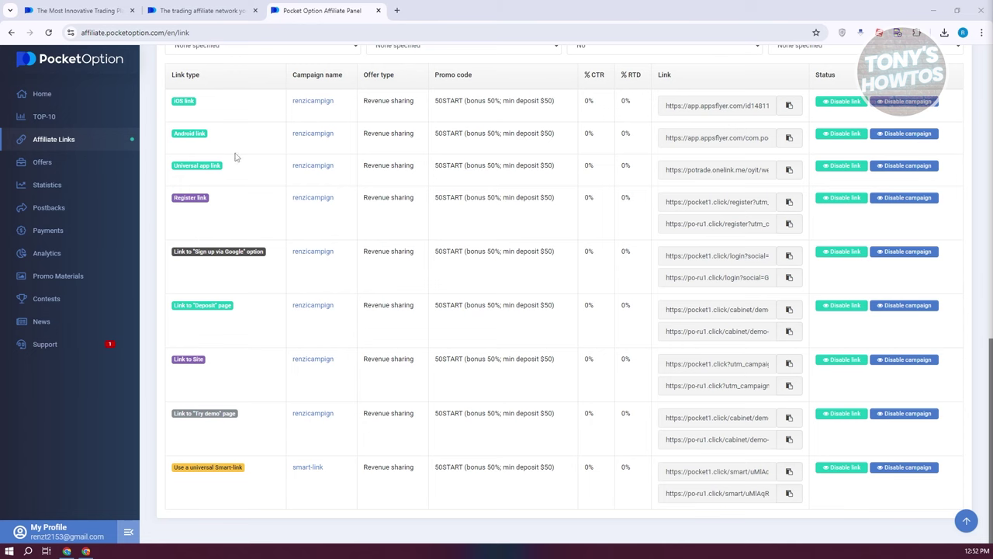
pyautogui.scroll(3, 597, 294)
pyautogui.scroll(5, 598, 295)
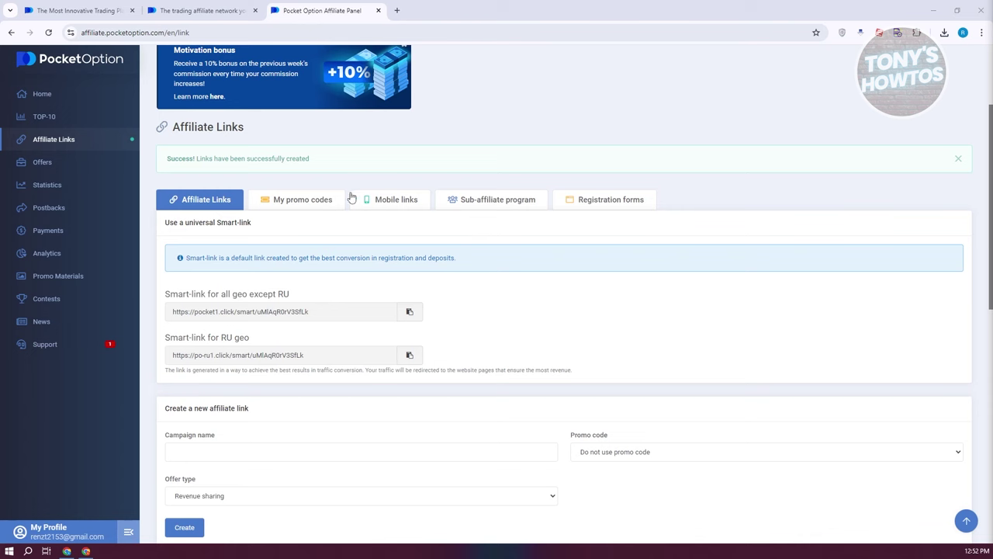
# - Open My promo codes and inspect the 50% bonus, $50 minimum deposit and Terms and Conditions
pyautogui.click(310, 209)
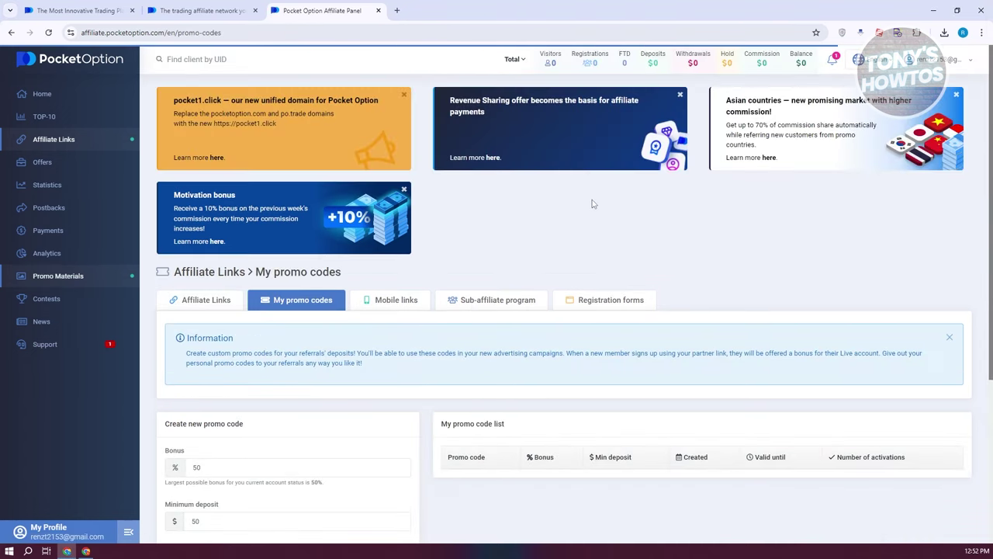
pyautogui.scroll(-3, 594, 205)
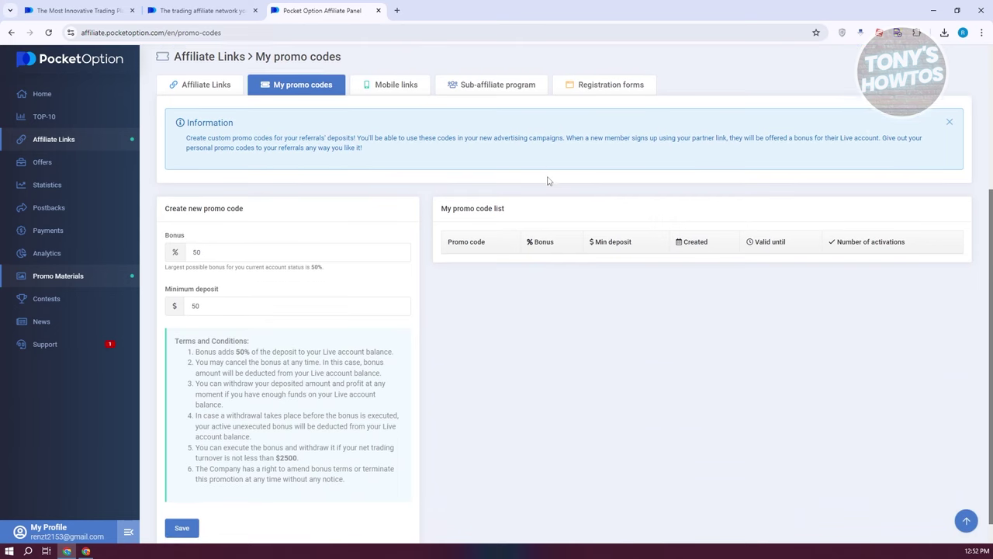
pyautogui.scroll(-1, 587, 207)
pyautogui.click(253, 225)
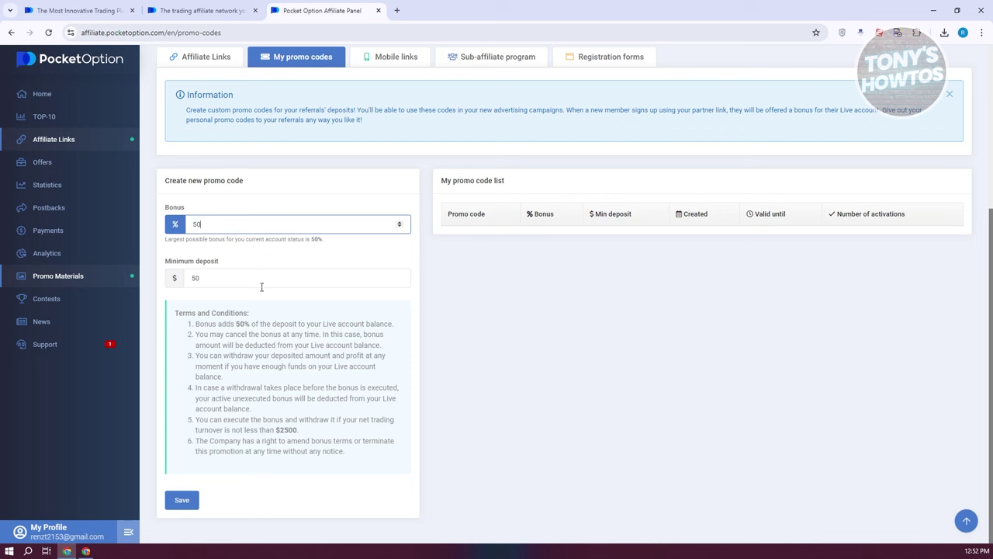
pyautogui.doubleClick(231, 282)
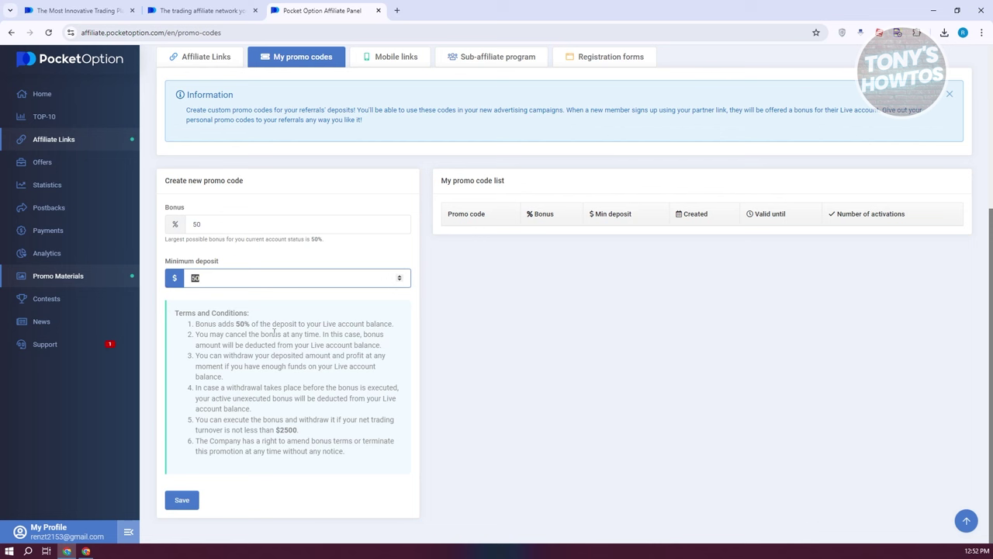
pyautogui.moveTo(172, 314); pyautogui.dragTo(416, 457)
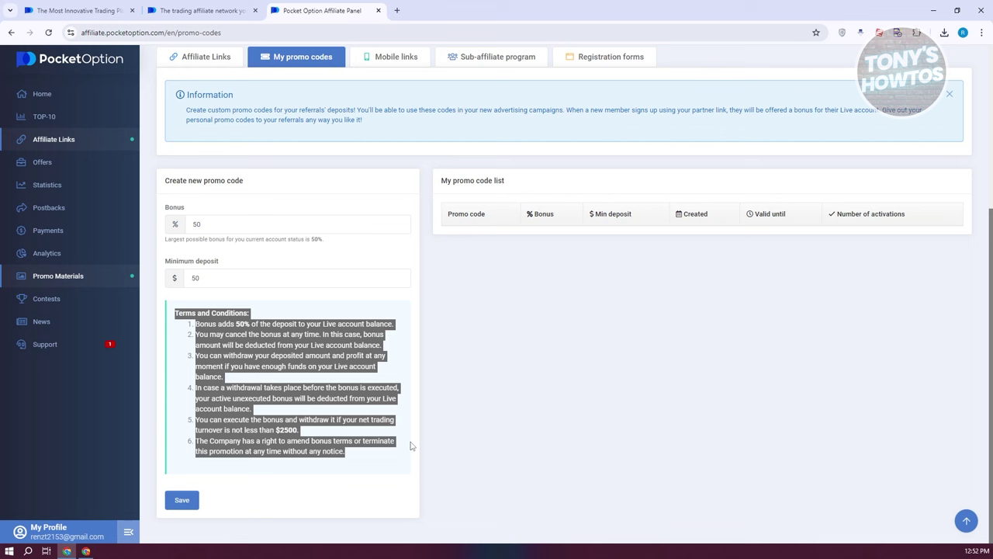
pyautogui.click(545, 342)
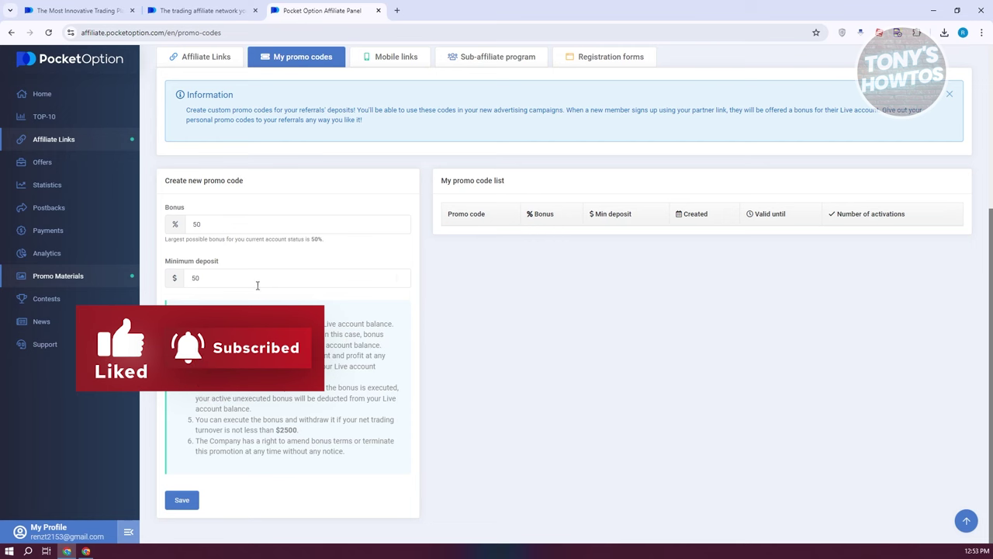
pyautogui.scroll(3, 264, 257)
# - Open Mobile links and scroll down to the Universal app link
pyautogui.click(366, 309)
pyautogui.scroll(-2, 574, 468)
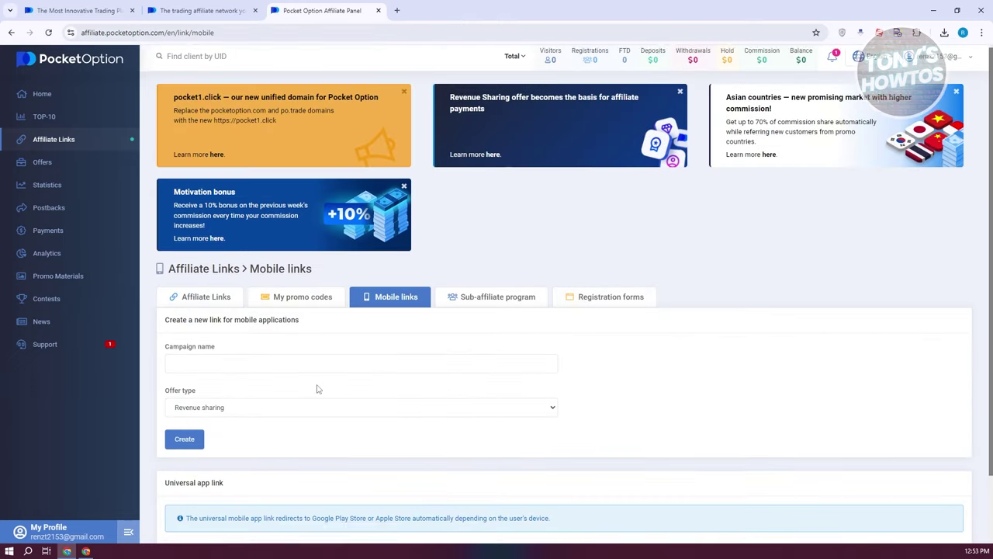
pyautogui.scroll(-1, 314, 385)
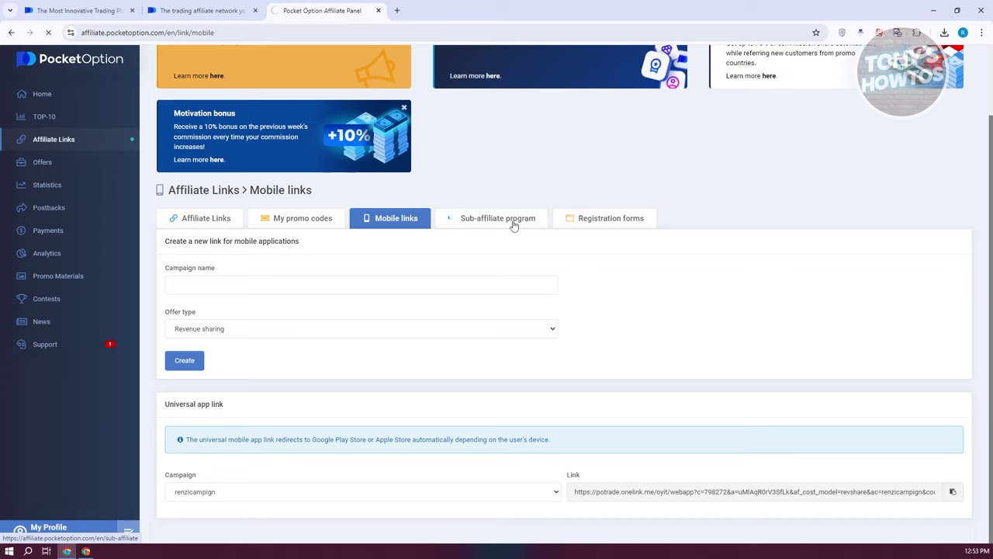
pyautogui.scroll(-2, 516, 229)
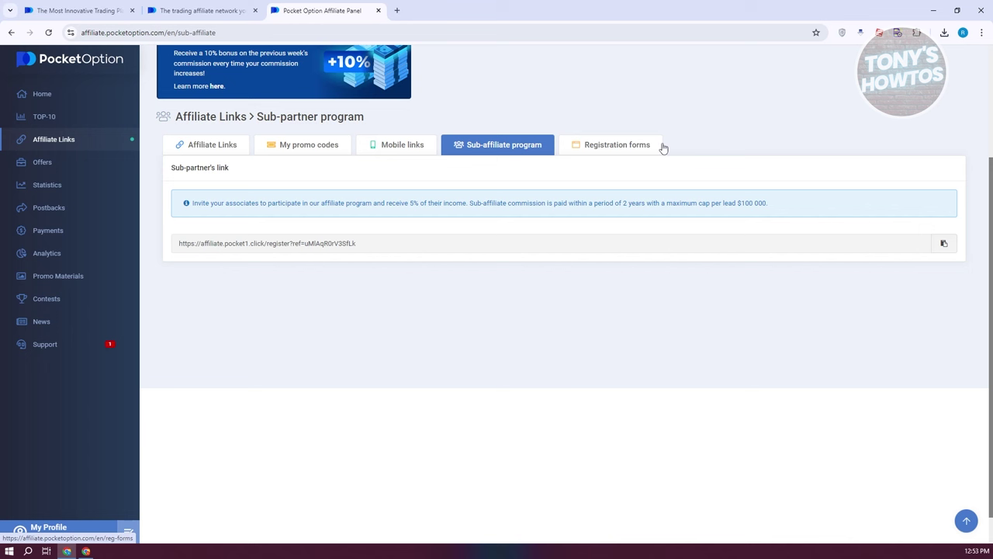
pyautogui.click(635, 146)
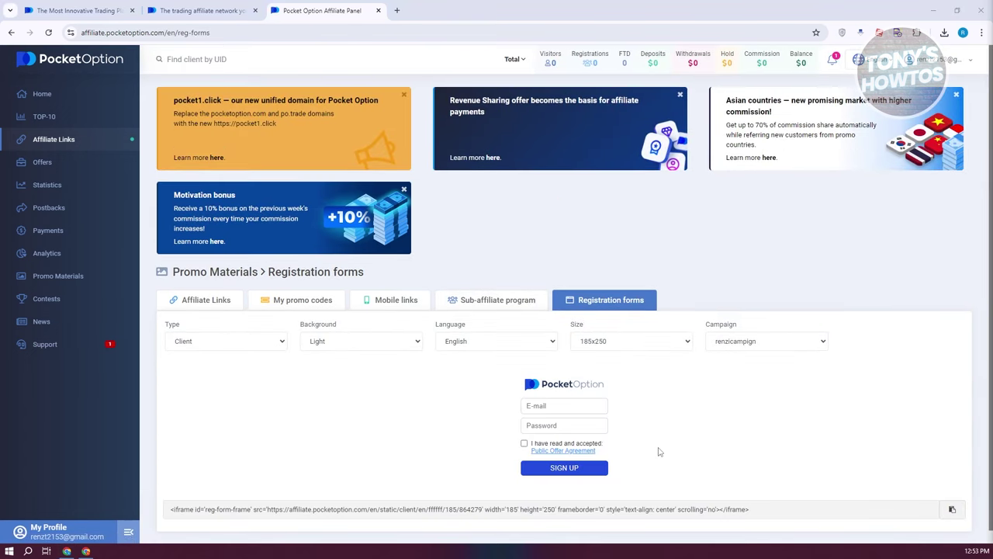
pyautogui.scroll(-1, 768, 446)
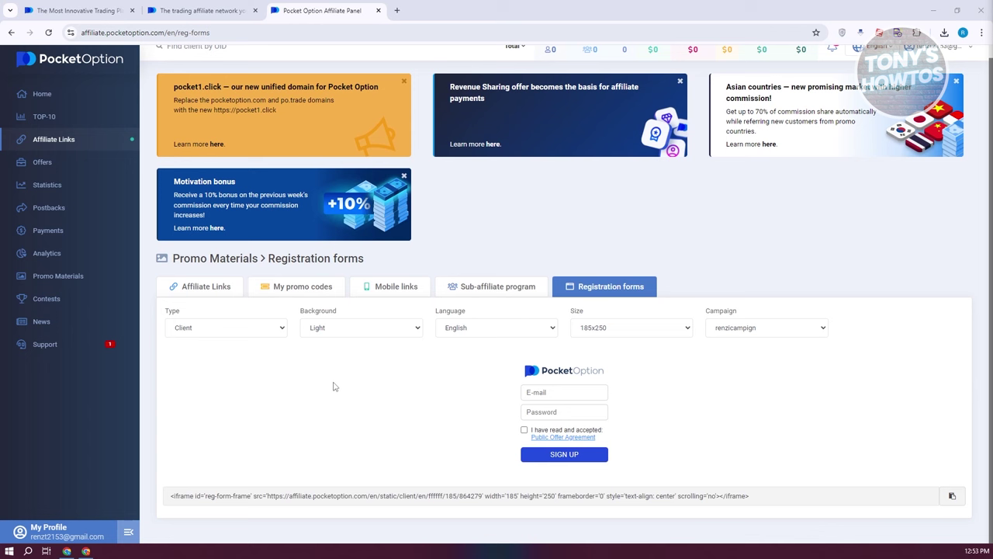
pyautogui.click(419, 333)
pyautogui.click(253, 332)
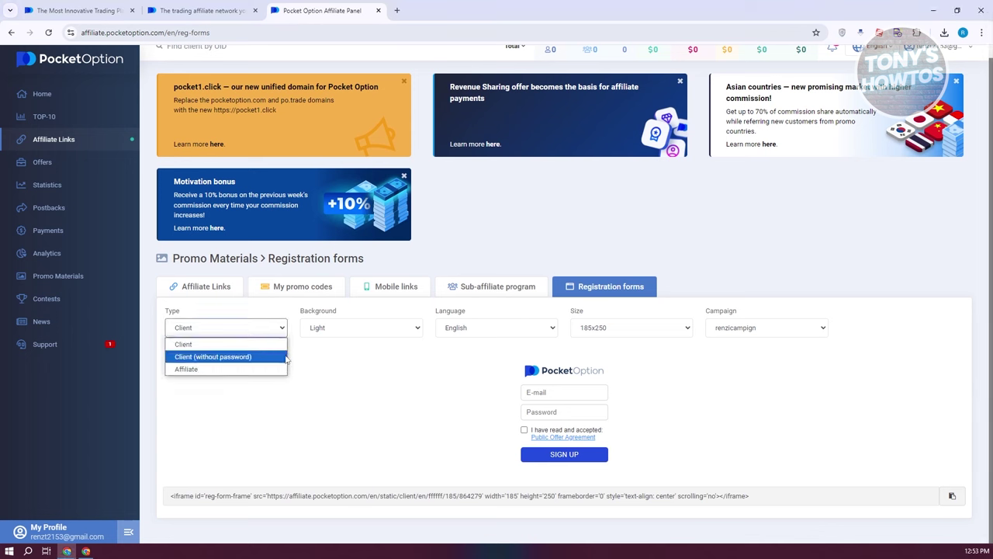
pyautogui.click(520, 331)
pyautogui.click(728, 419)
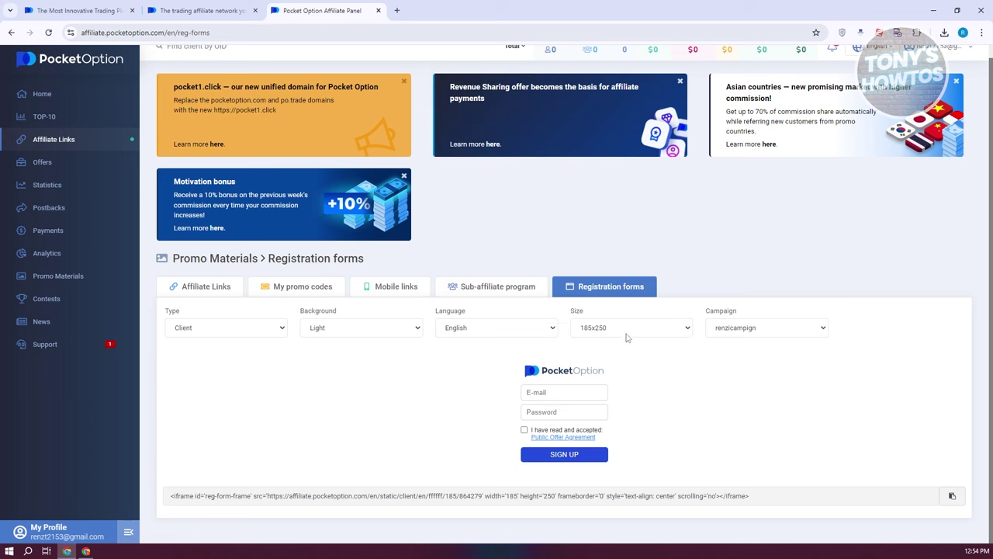
pyautogui.click(513, 333)
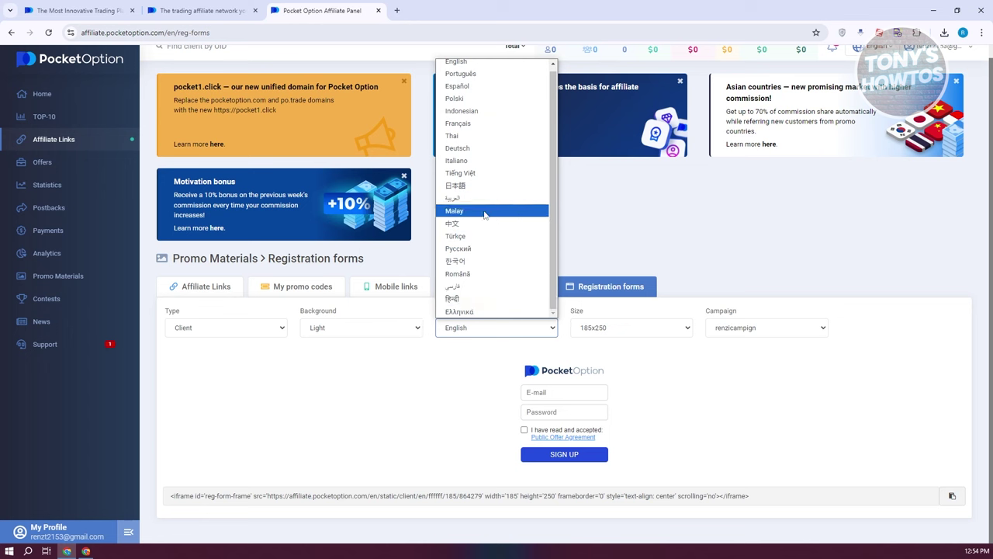
pyautogui.click(732, 223)
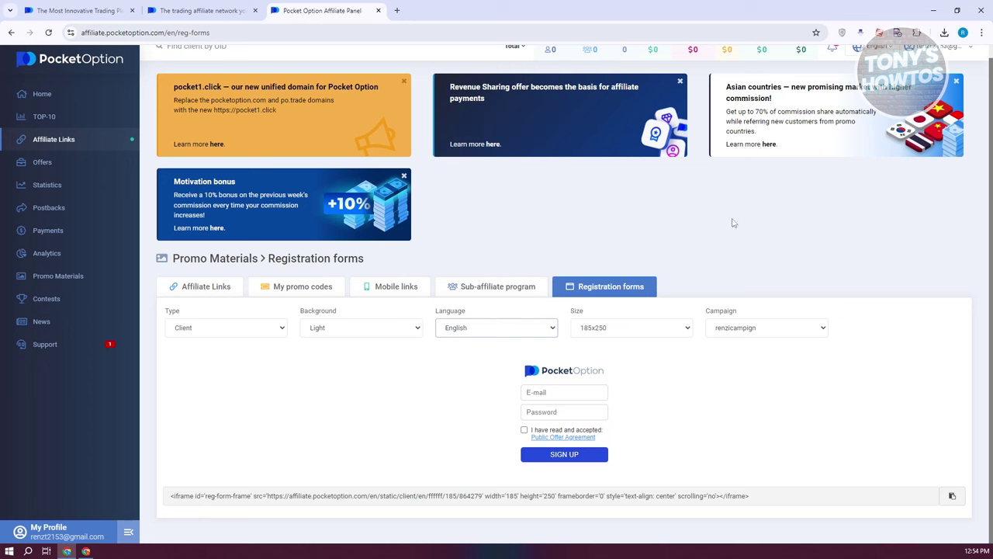
# - Review the Offers page's Brand 30% to VIP 70% revenue share tiers and special offers
pyautogui.click(43, 164)
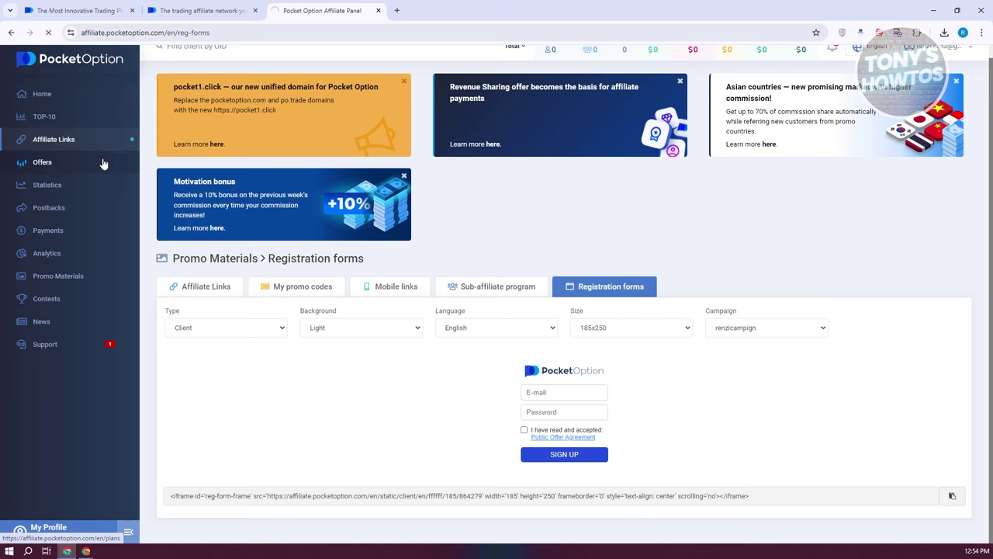
pyautogui.scroll(-1, 619, 258)
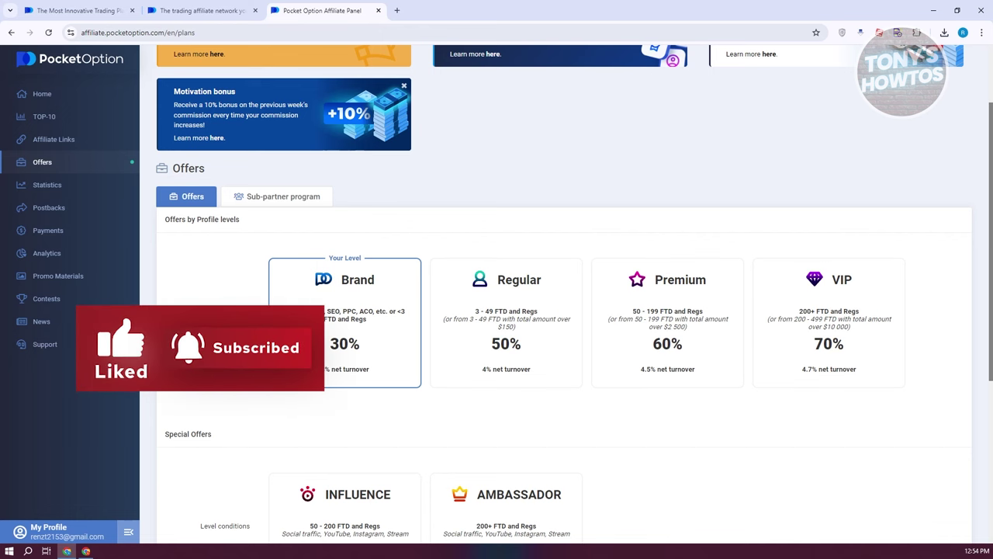
pyautogui.scroll(-1, 566, 310)
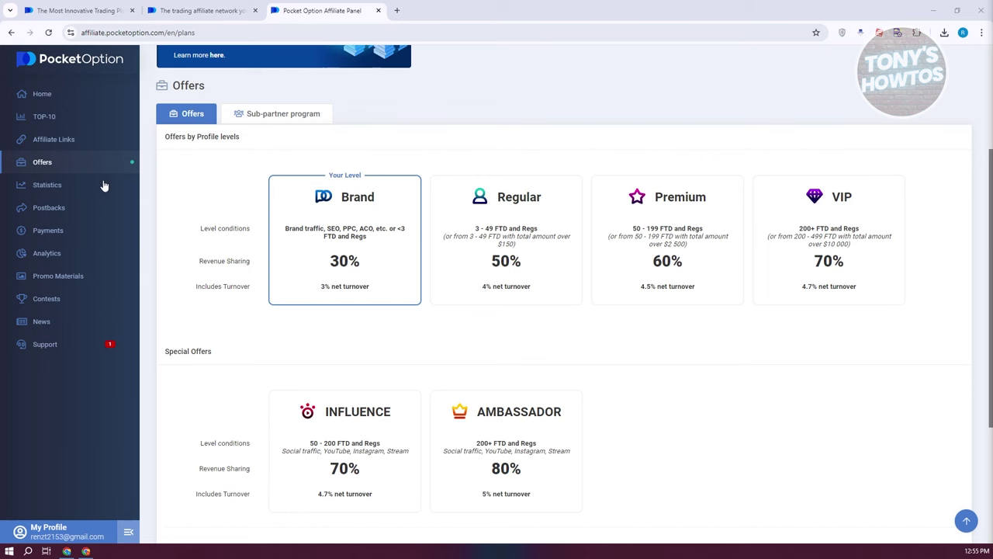
pyautogui.click(75, 190)
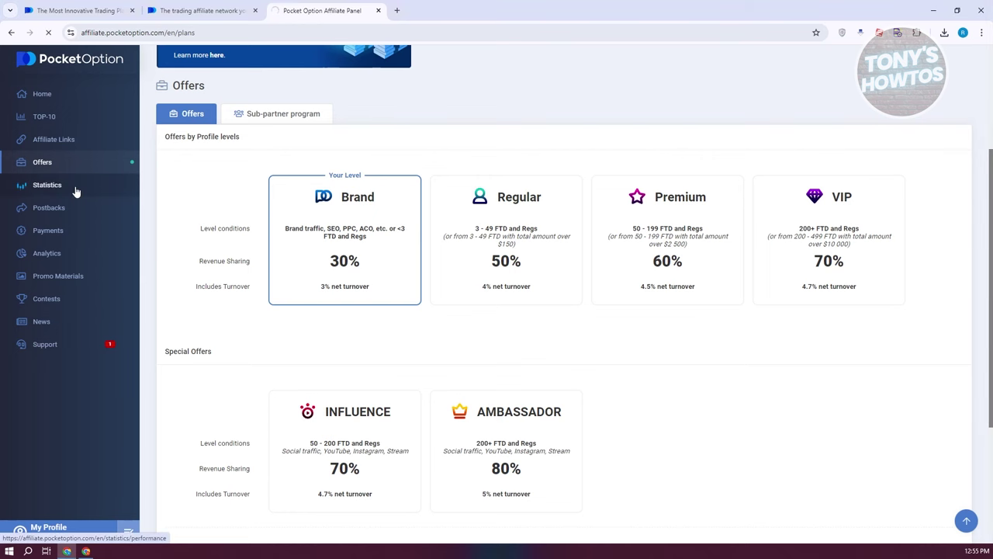
# - Scroll down through the Performance statistics charts
pyautogui.scroll(-2, 297, 294)
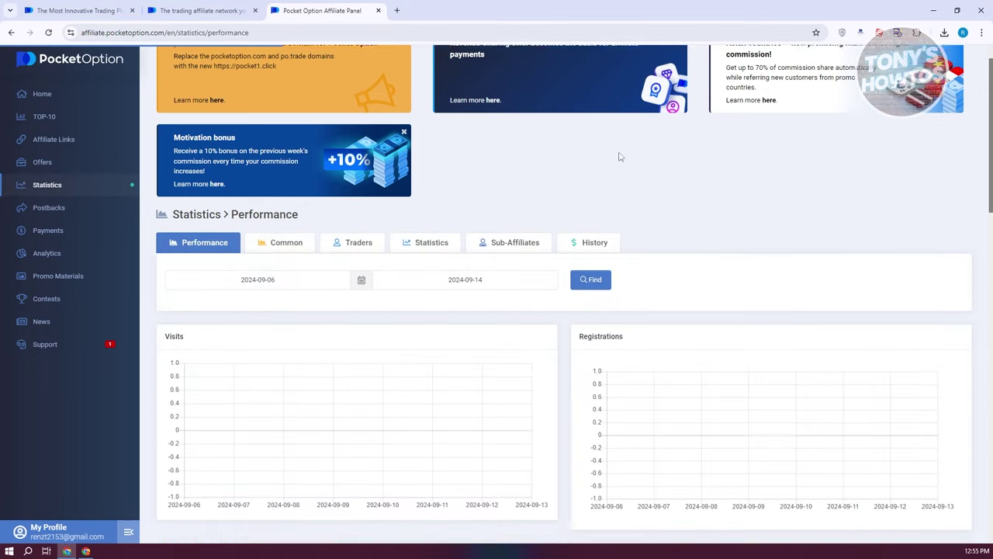
pyautogui.scroll(-3, 632, 299)
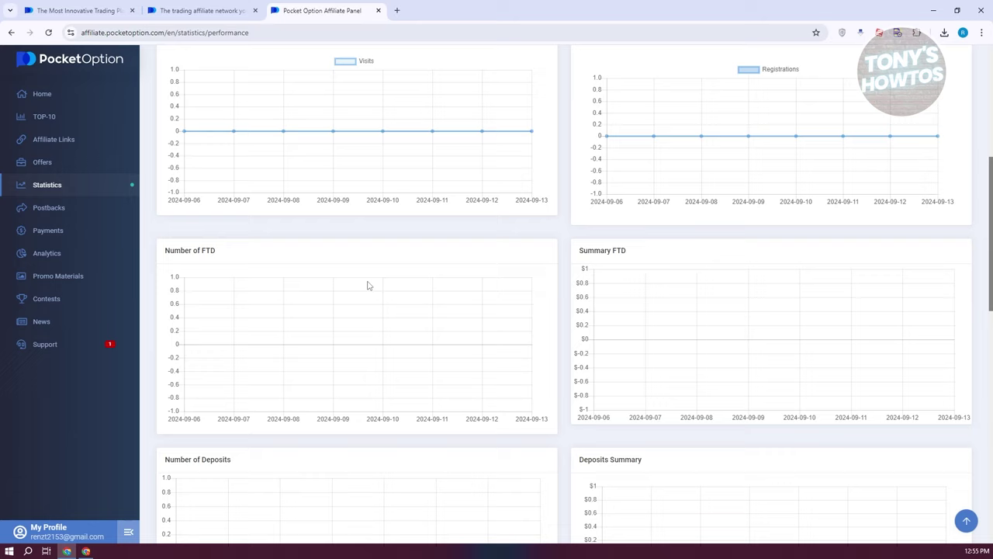
pyautogui.scroll(-4, 369, 285)
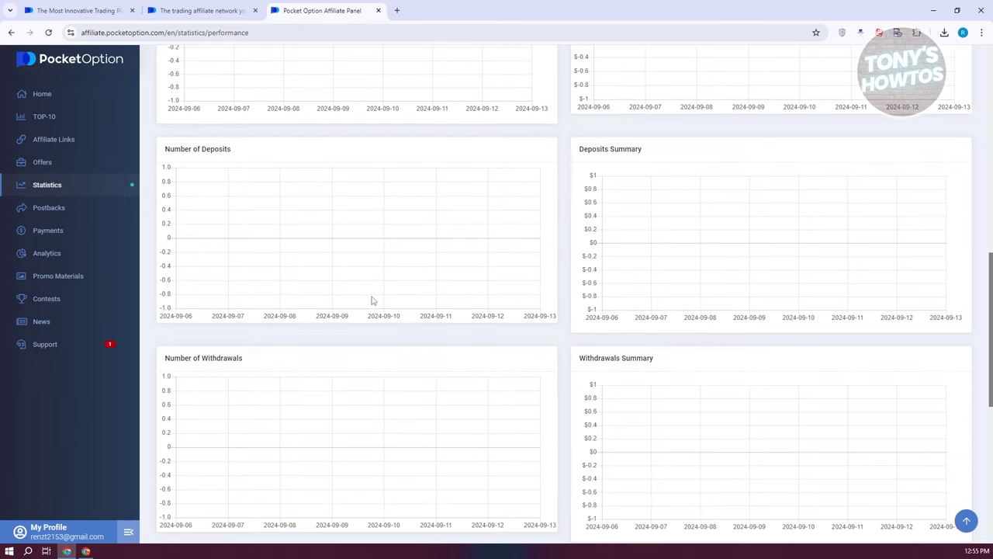
# - Check the Postbacks page and the Analytics table of countries, then move on to the promo Videos
pyautogui.click(87, 211)
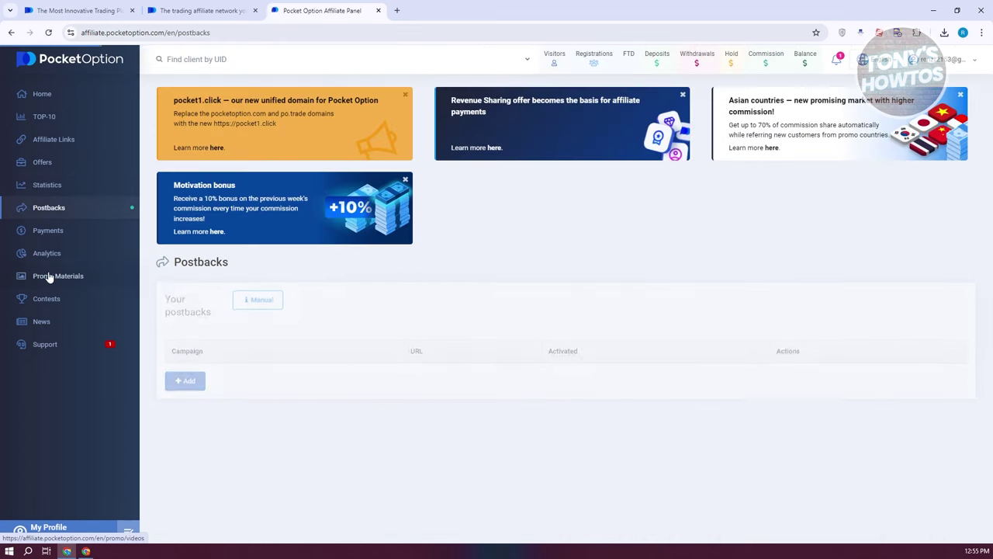
pyautogui.click(70, 253)
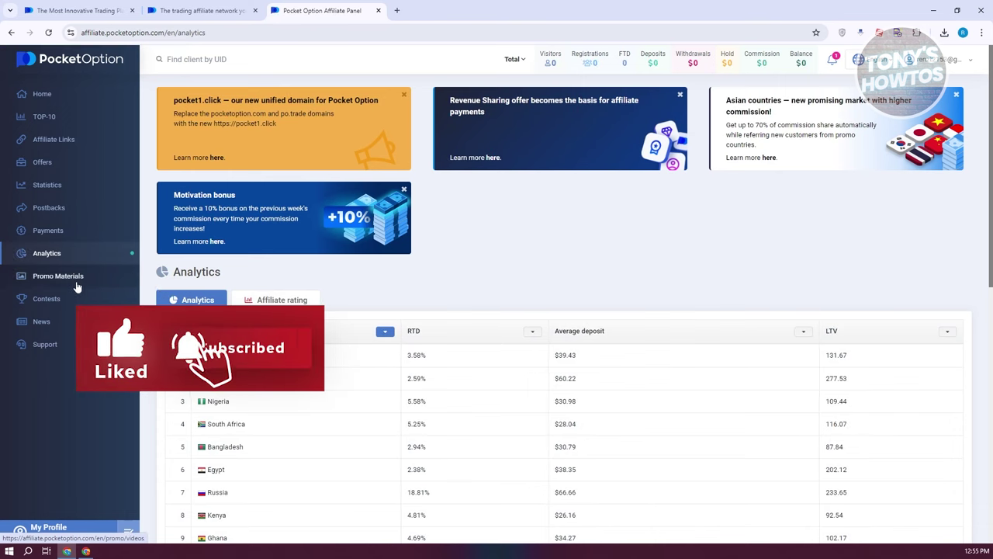
pyautogui.click(76, 284)
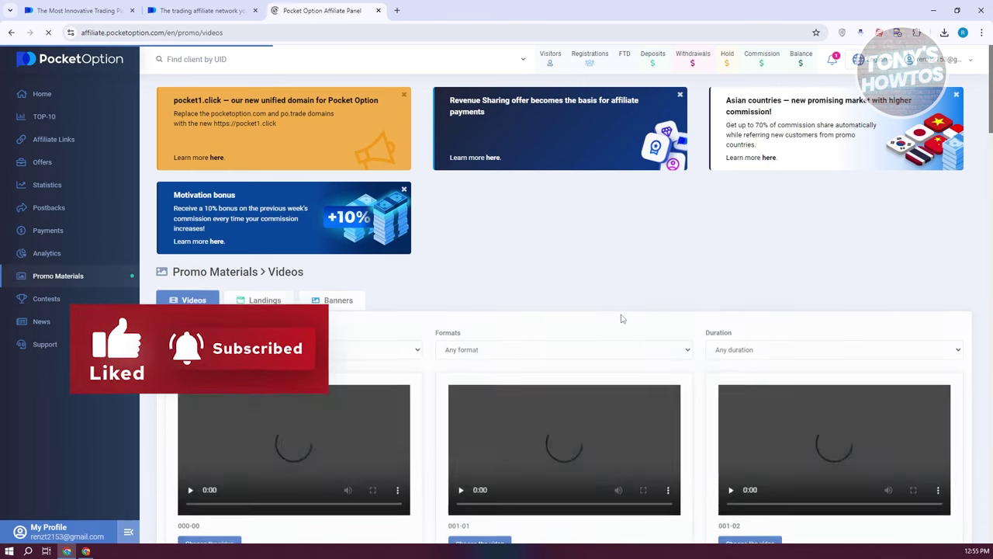
# - Scroll past promo clips 000-00 to 001-02, then browse the English banners before heading to Payments > Wallets
pyautogui.scroll(-2, 621, 318)
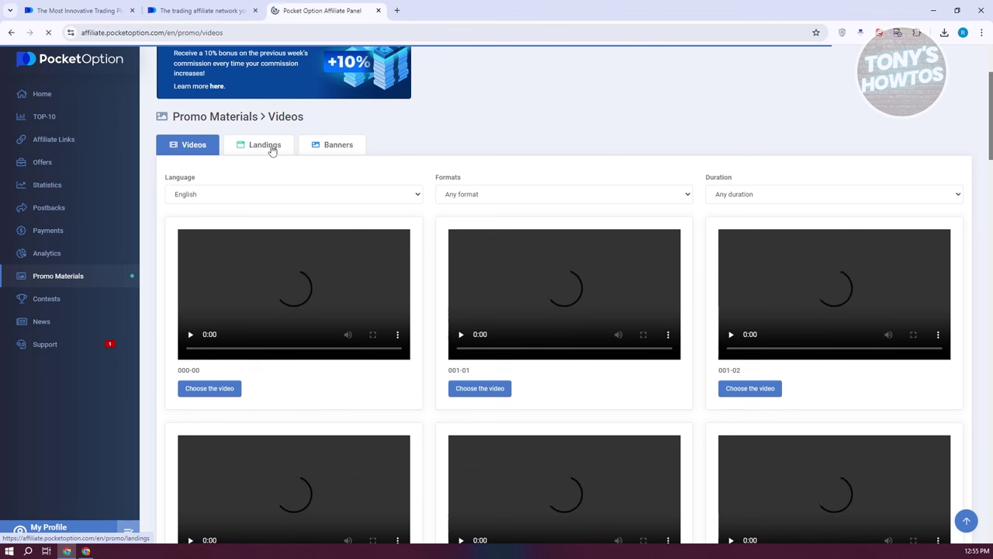
pyautogui.click(332, 155)
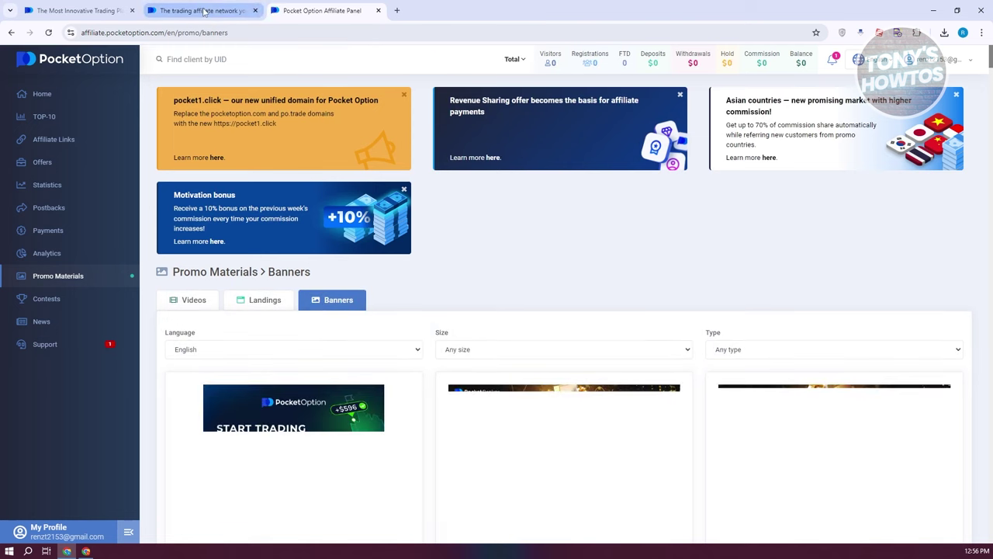
pyautogui.scroll(-1, 597, 277)
pyautogui.scroll(-1, 597, 277)
pyautogui.click(73, 233)
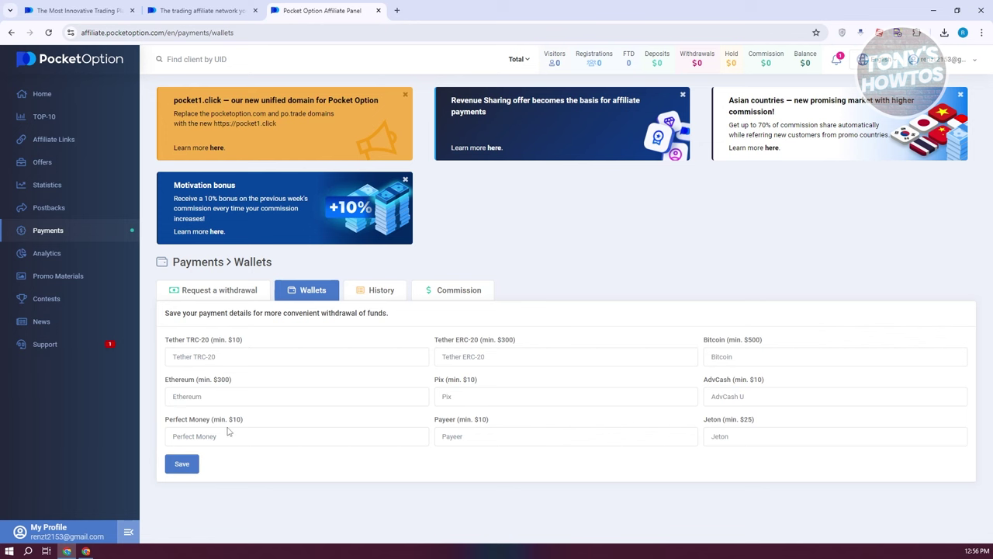
# - Check the withdrawal request page, the empty payment history and the $0 commission, then return to Home
pyautogui.click(242, 298)
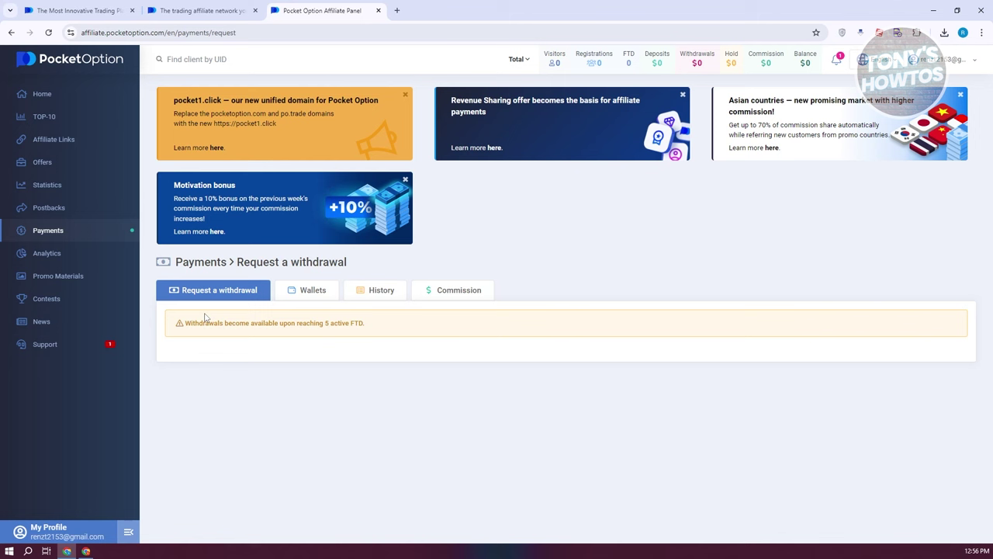
pyautogui.click(381, 295)
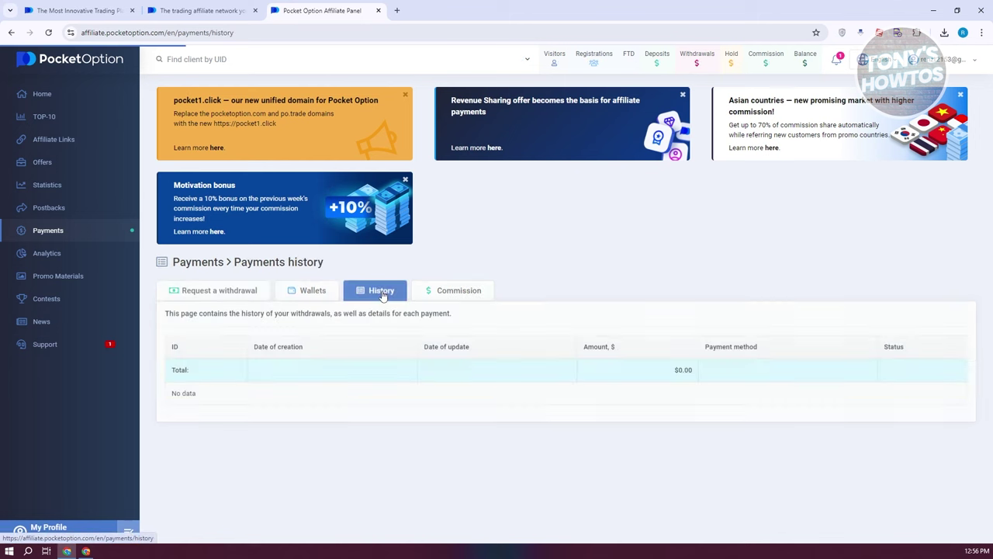
pyautogui.click(458, 294)
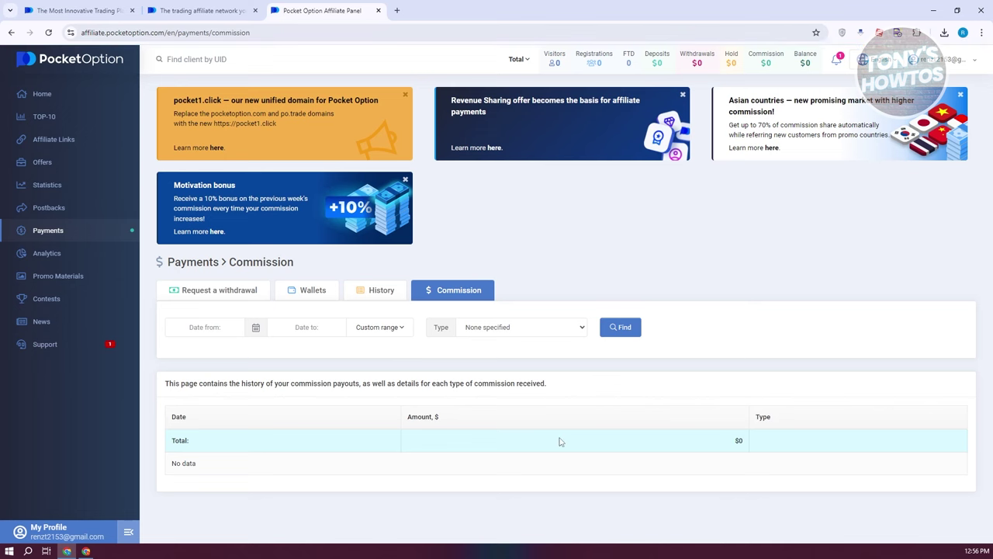
pyautogui.click(35, 95)
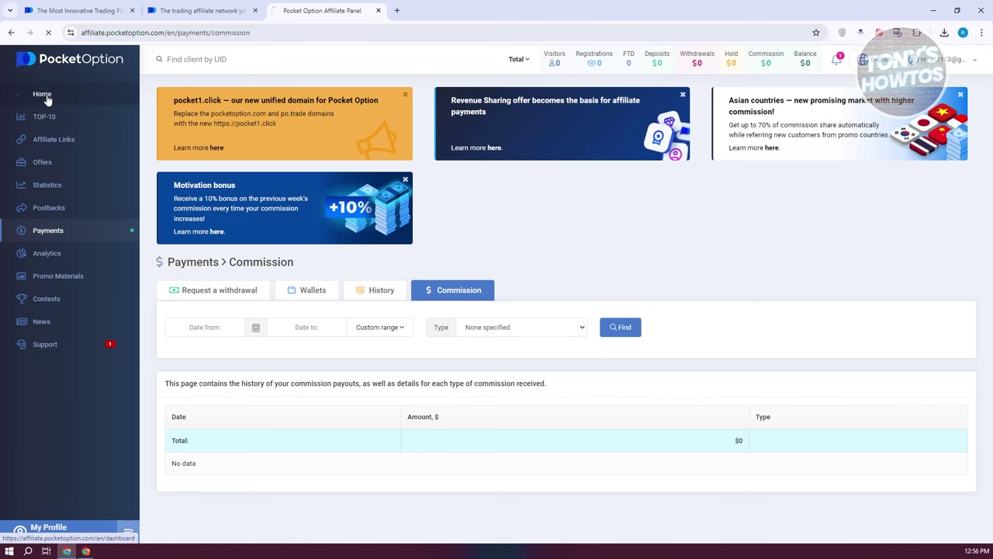